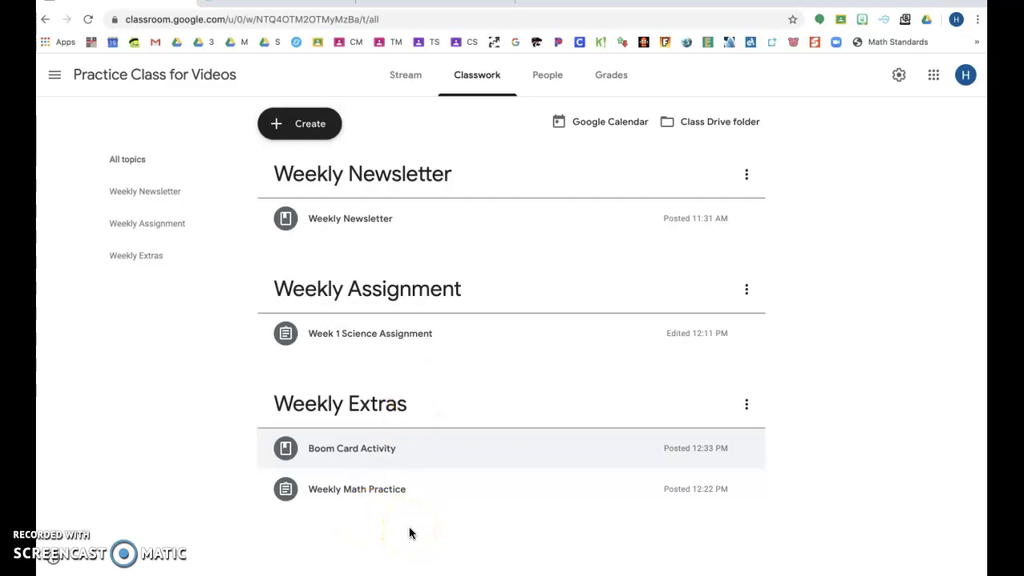
# Switch from Google Classroom to the Kahoot Discover page in the other browser tab.
pyautogui.click(426, 6)
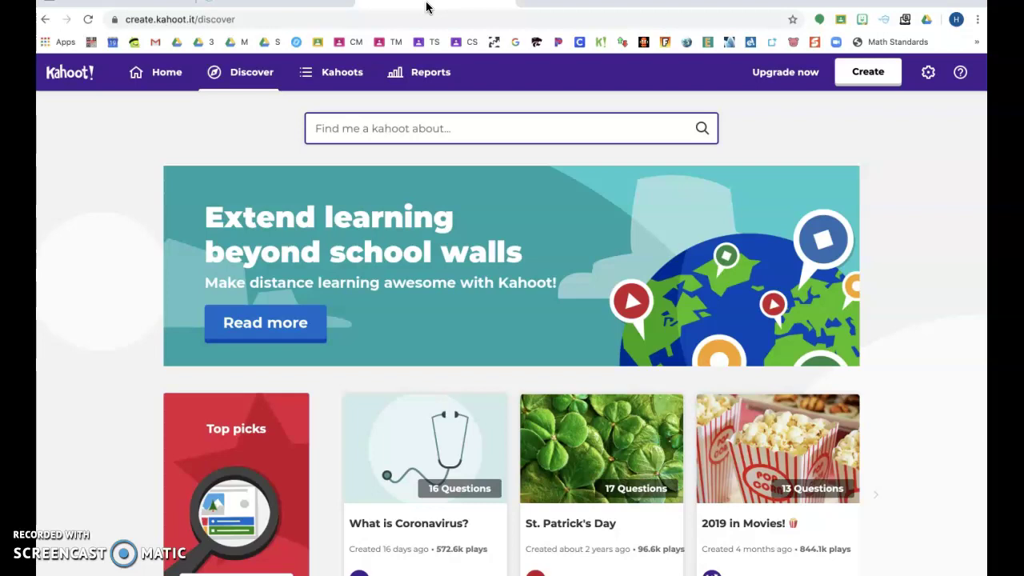
# Search Kahoot for 'main idea' and skim the results list.
pyautogui.click(394, 133)
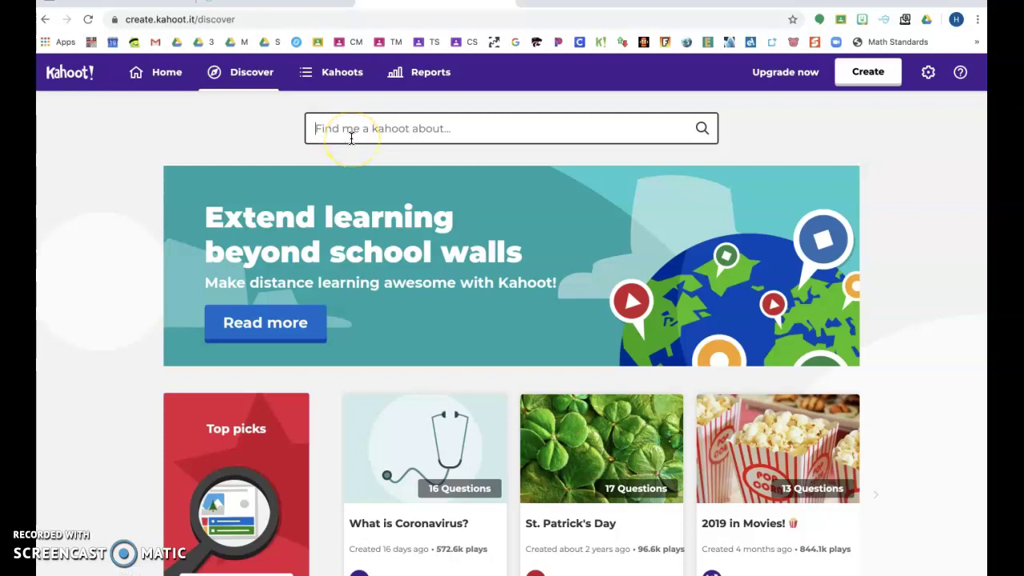
pyautogui.write('main idea')
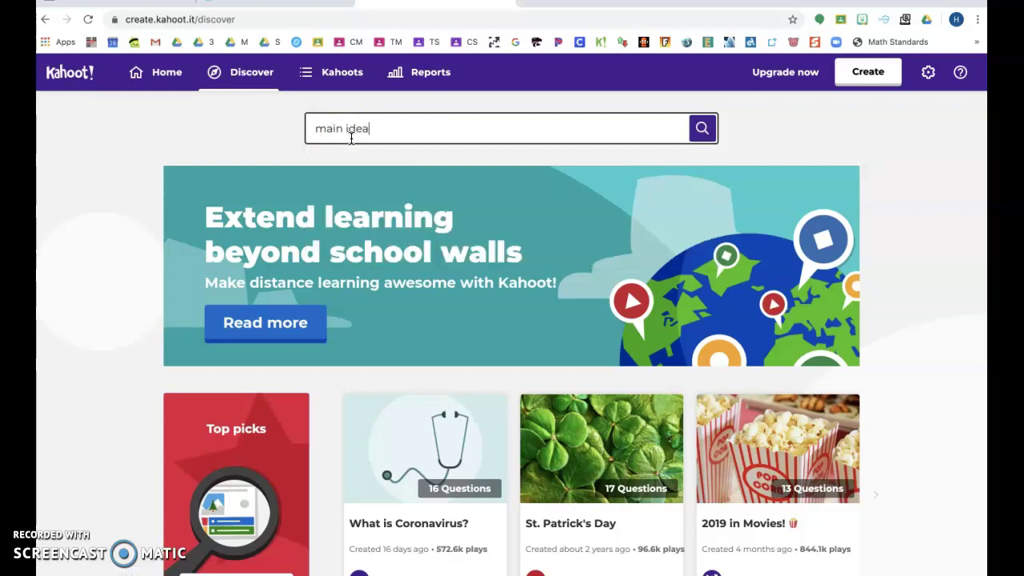
pyautogui.press('Return')
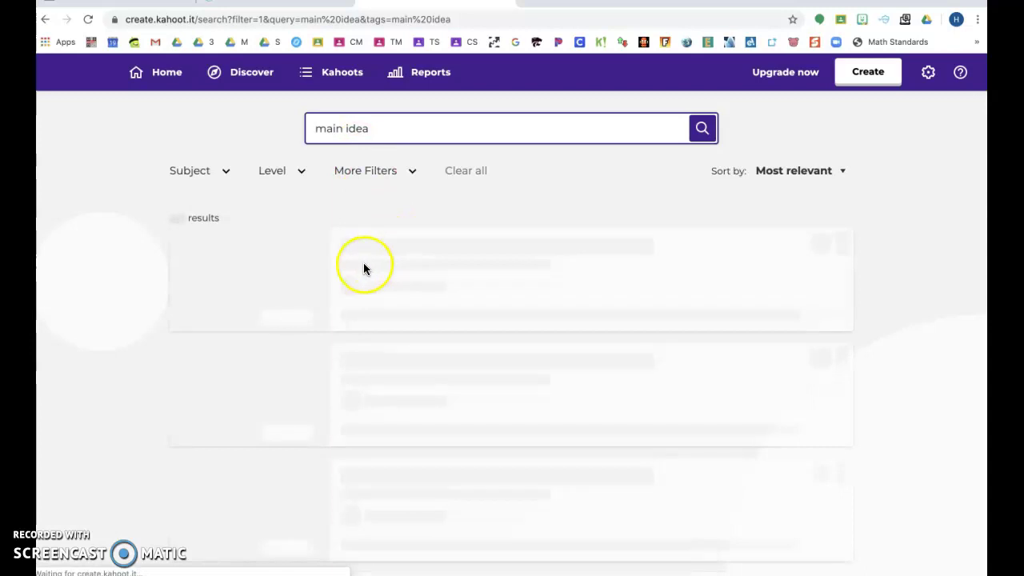
pyautogui.scroll(-3, 343, 345)
pyautogui.scroll(3, 342, 345)
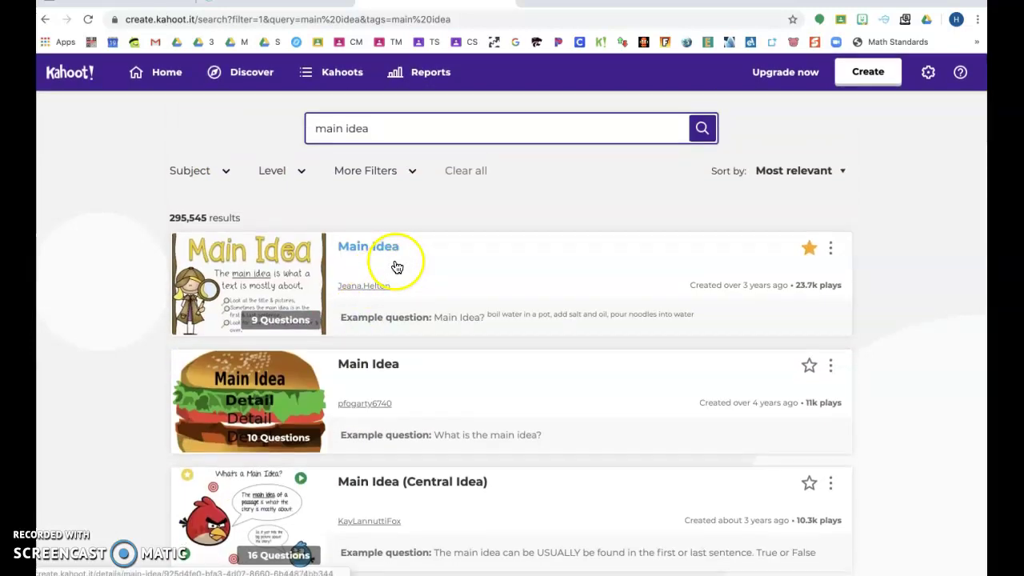
# Open the first 'Main Idea' kahoot, keep it favorited, and go to your Kahoots library.
pyautogui.click(442, 253)
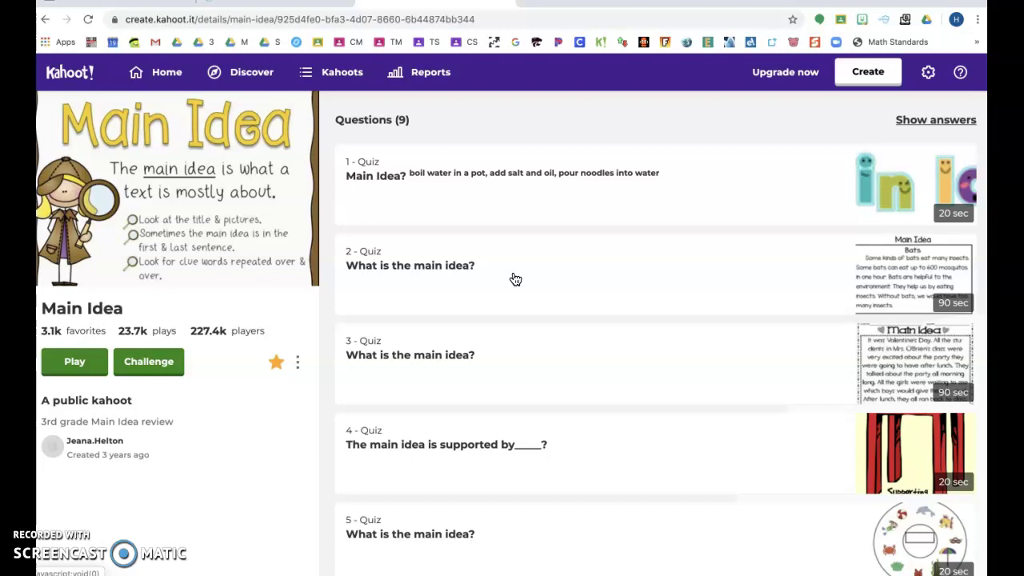
pyautogui.click(276, 361)
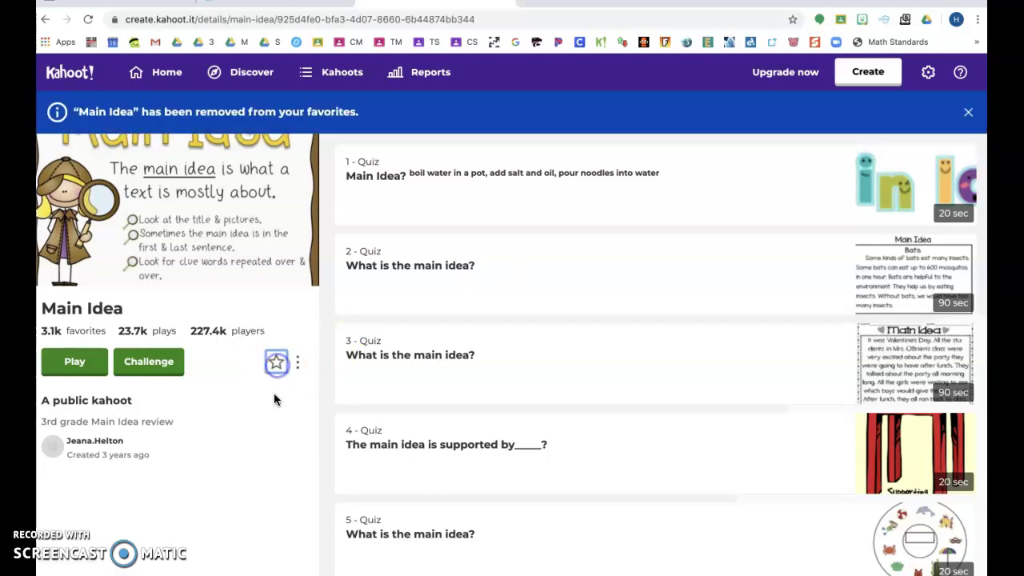
pyautogui.click(277, 364)
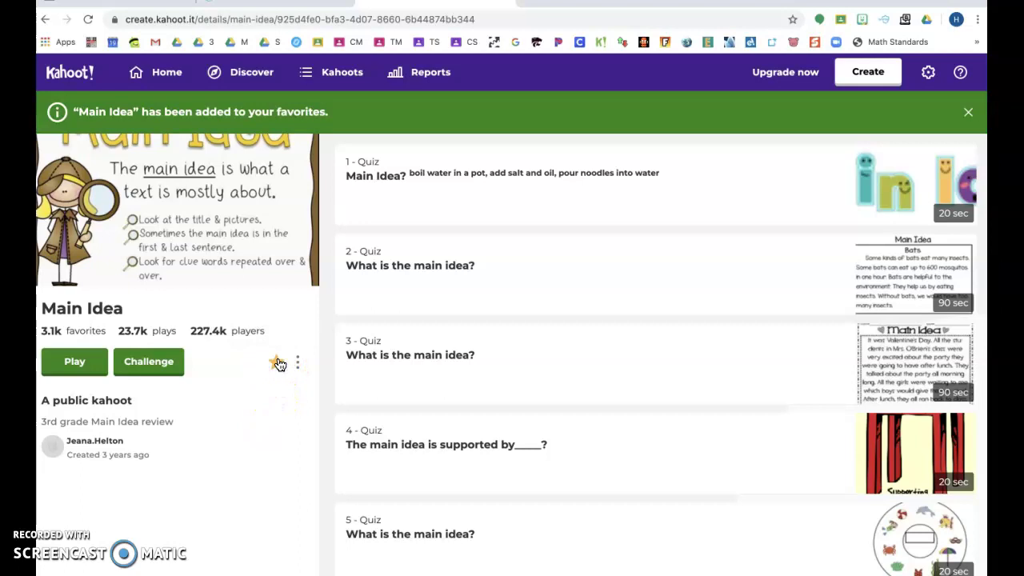
pyautogui.click(330, 75)
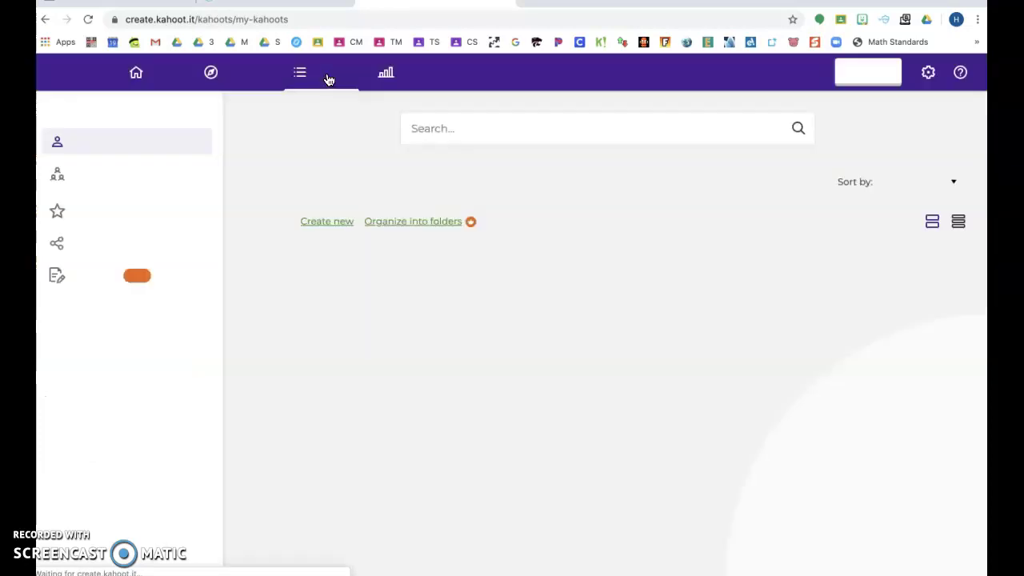
# Duplicate the favorited 'Main Idea' kahoot from the Favorites list.
pyautogui.click(115, 215)
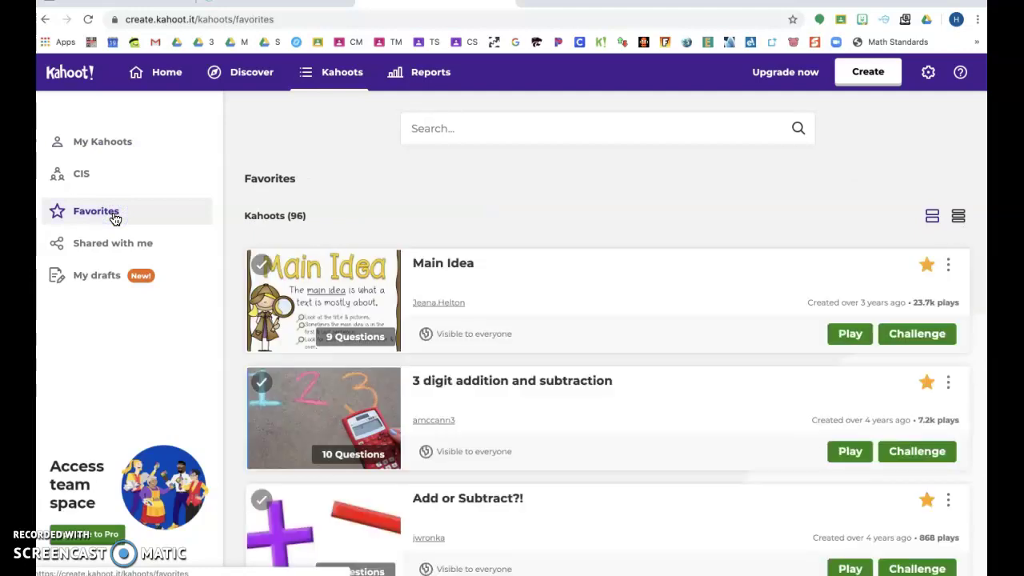
pyautogui.click(663, 408)
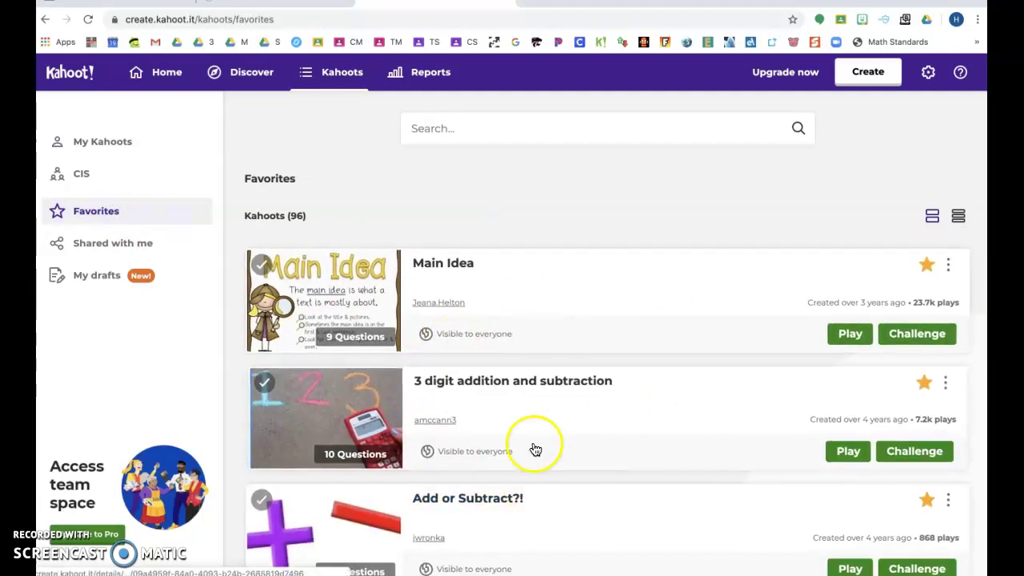
pyautogui.click(949, 265)
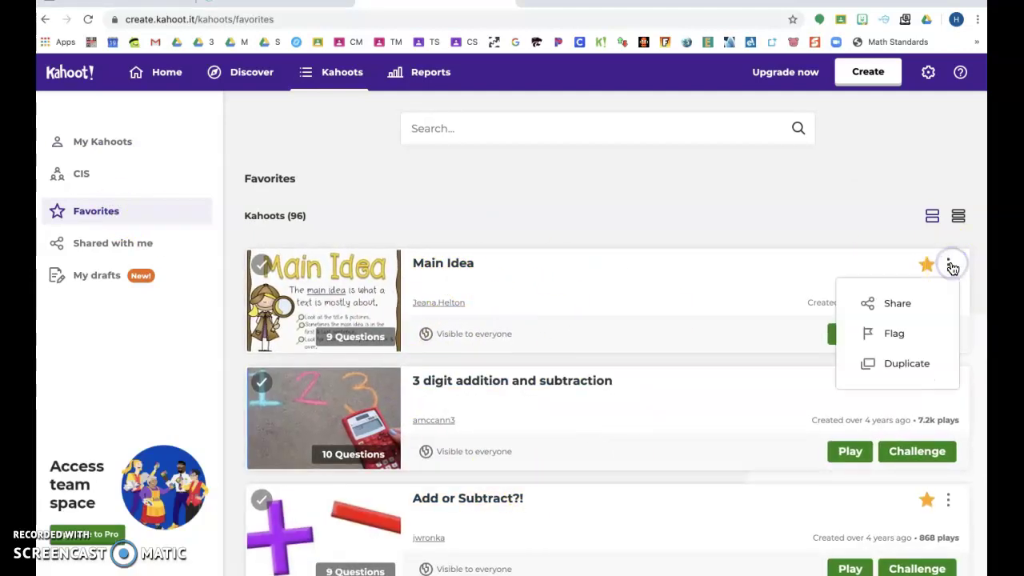
pyautogui.click(907, 367)
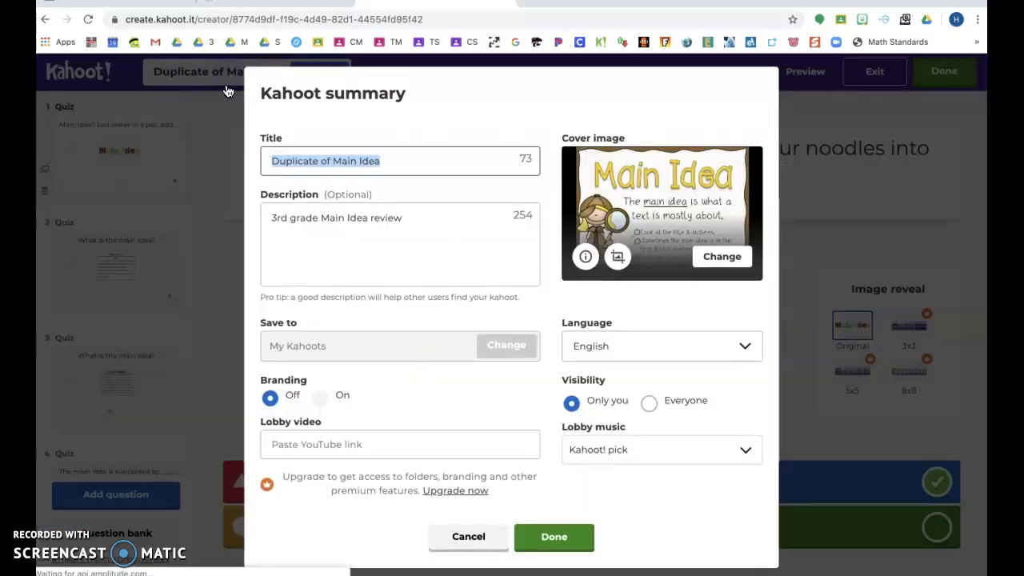
# Rename the duplicated kahoot to 'Main Idea' in its summary settings.
pyautogui.click(221, 72)
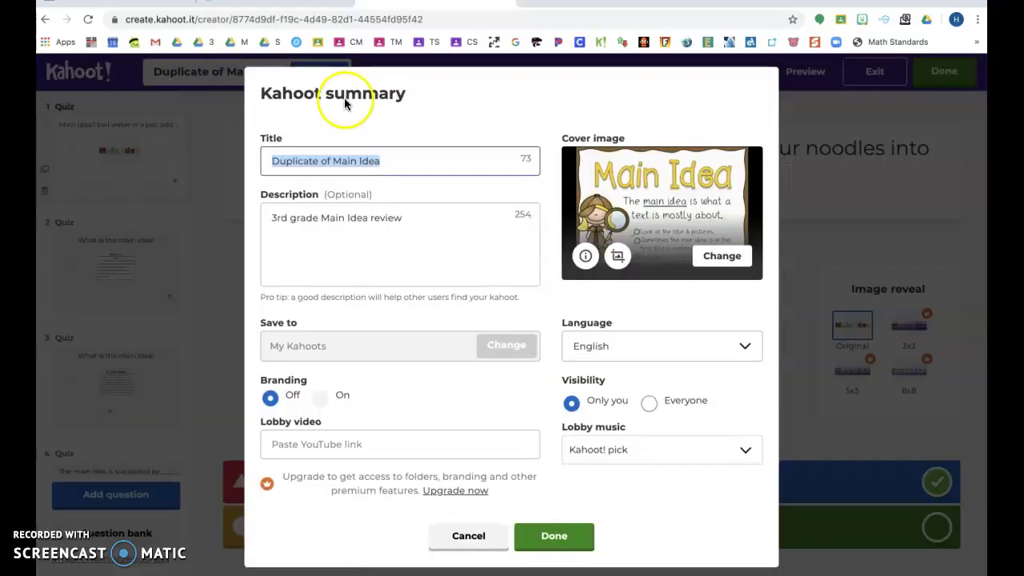
pyautogui.click(334, 160)
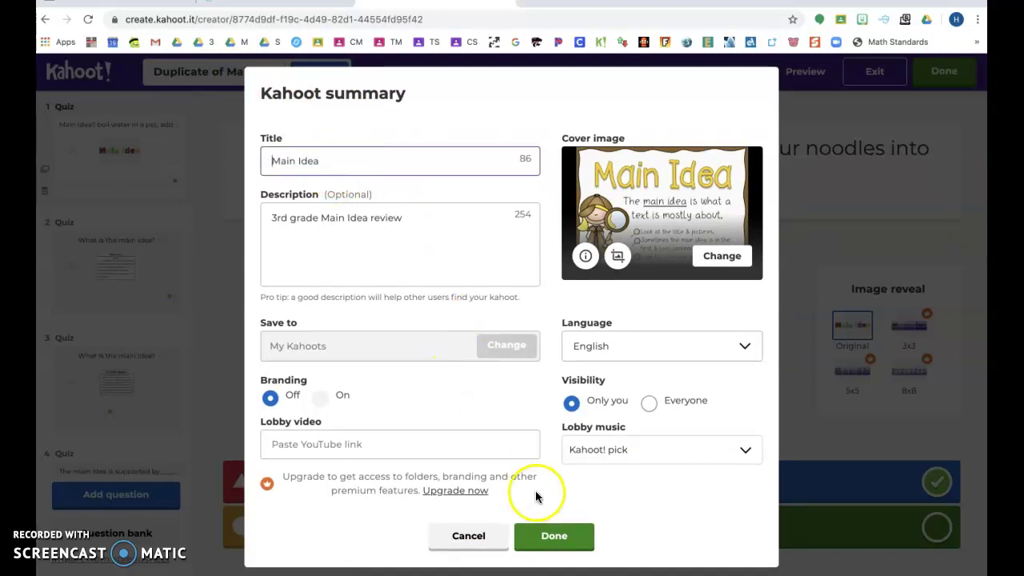
pyautogui.click(552, 535)
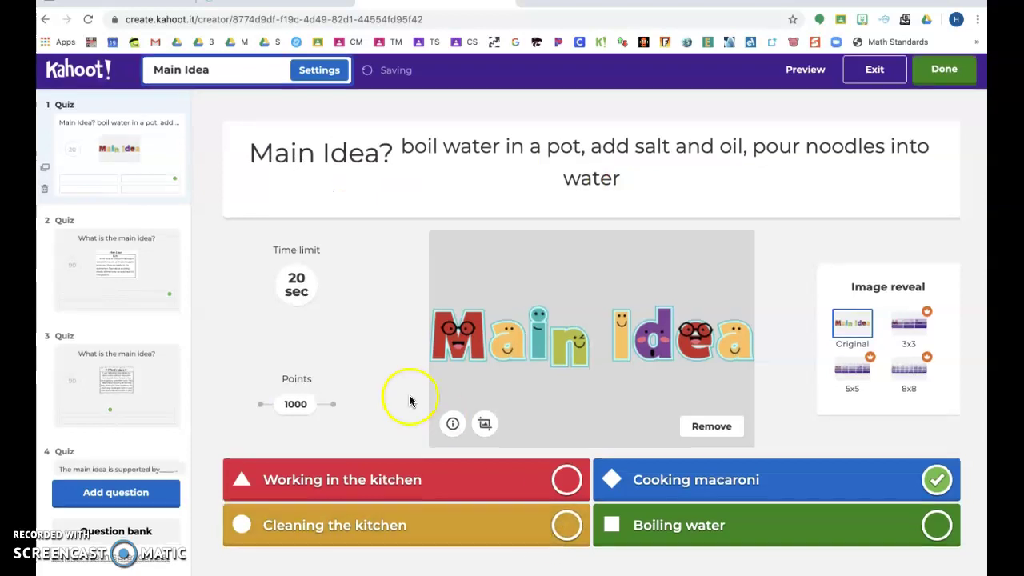
# Review questions 2 through 9 of the copy and save the finished kahoot.
pyautogui.click(169, 298)
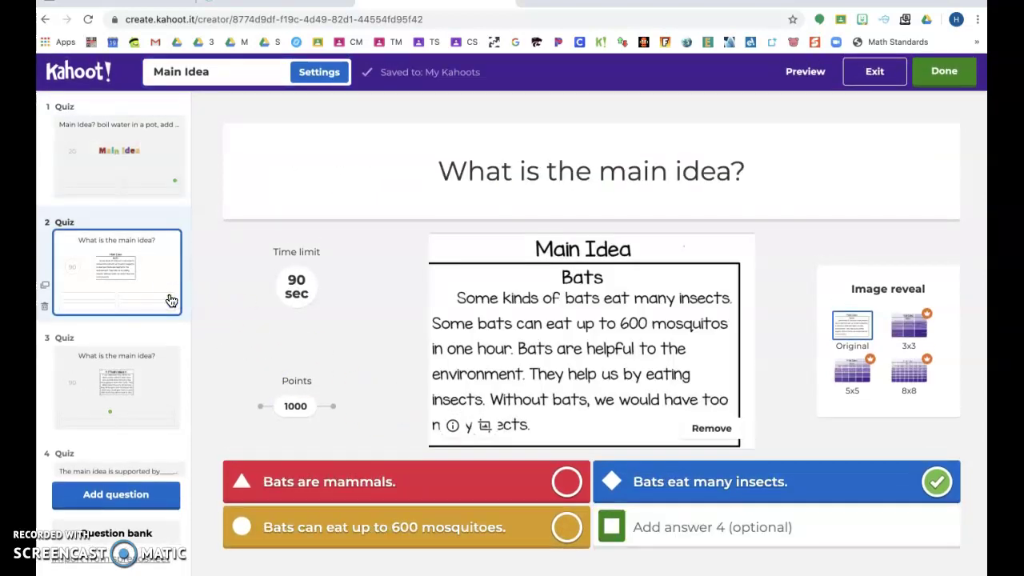
pyautogui.click(140, 400)
pyautogui.scroll(-3, 140, 400)
pyautogui.click(136, 400)
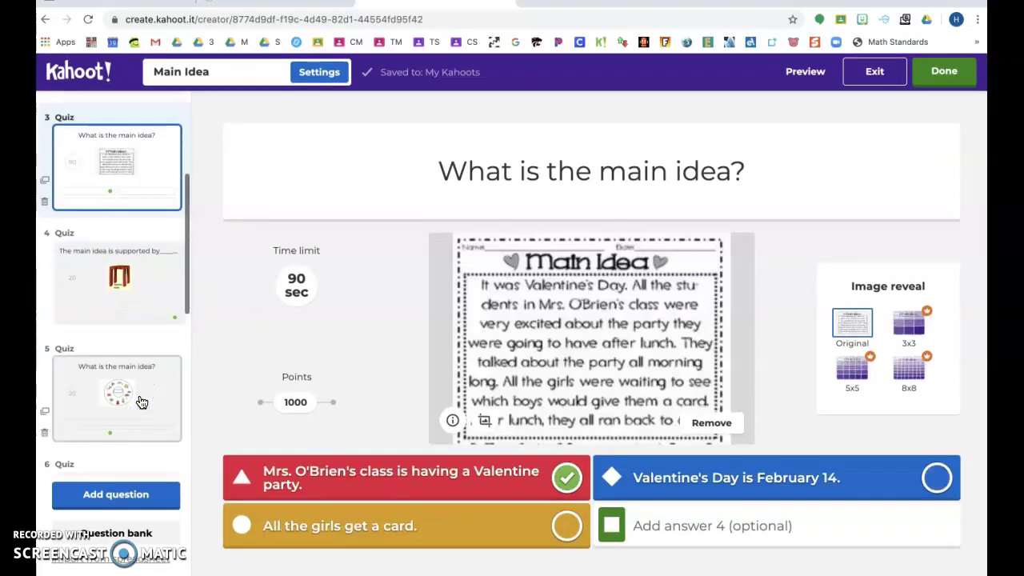
pyautogui.click(308, 481)
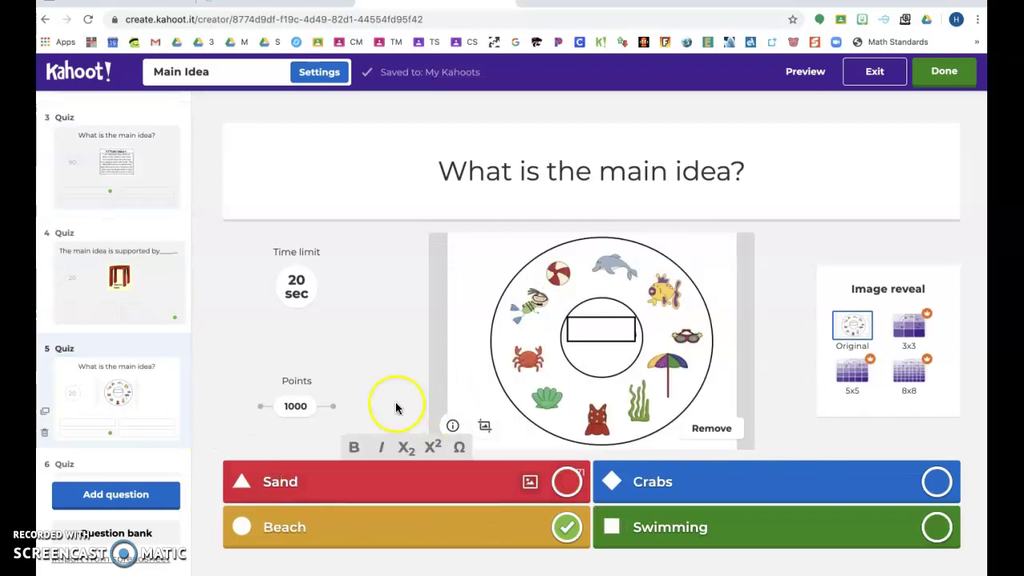
pyautogui.scroll(-5, 80, 360)
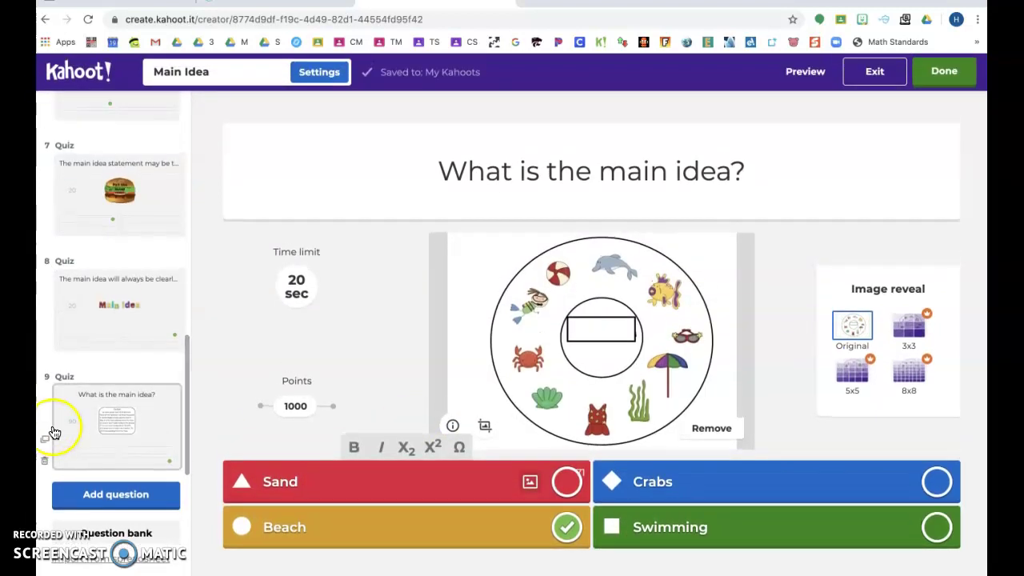
pyautogui.click(74, 412)
pyautogui.scroll(10, 73, 412)
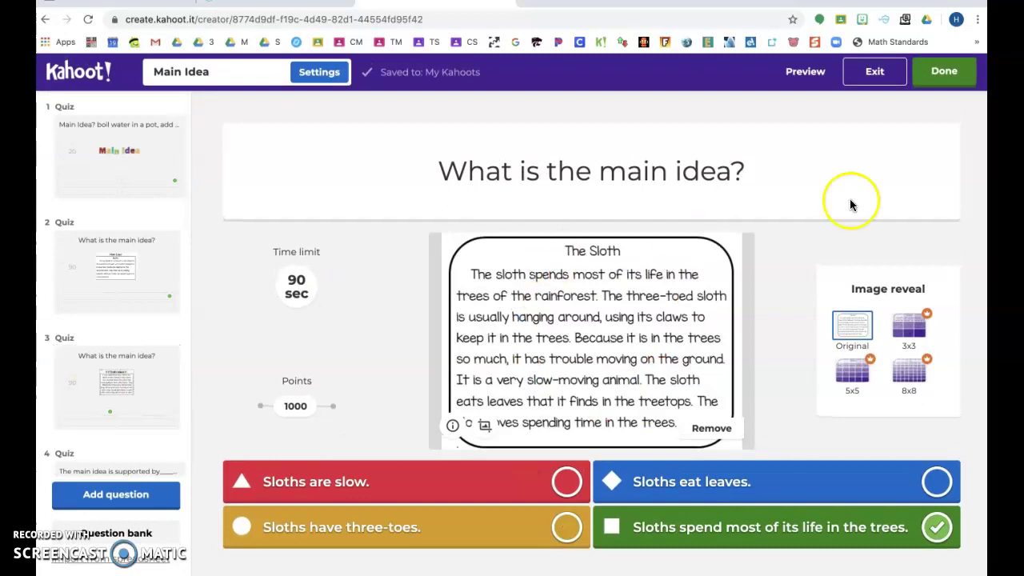
pyautogui.click(935, 69)
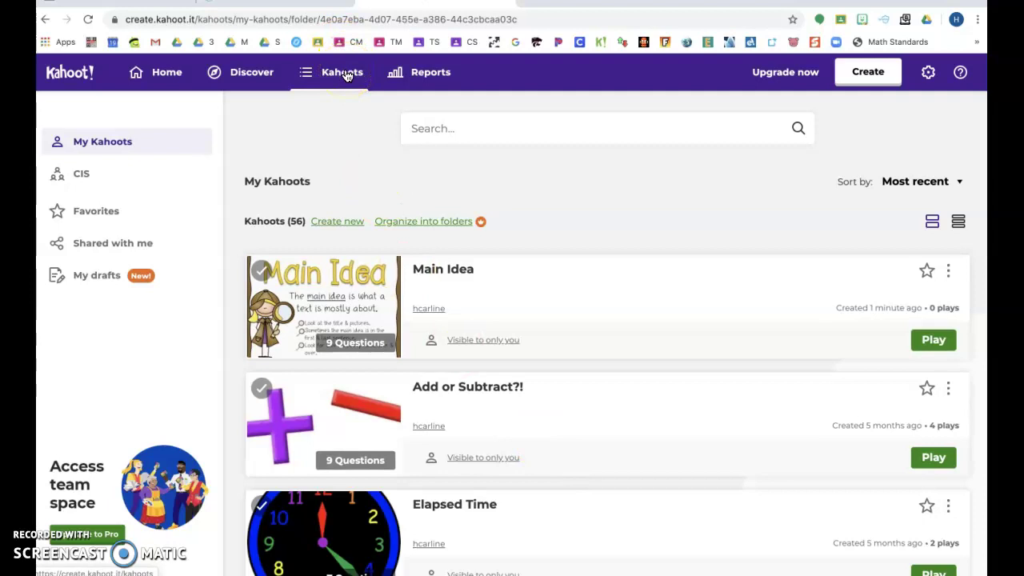
# Return to Discover from the Kahoots library and search for 'main idea' again.
pyautogui.click(344, 73)
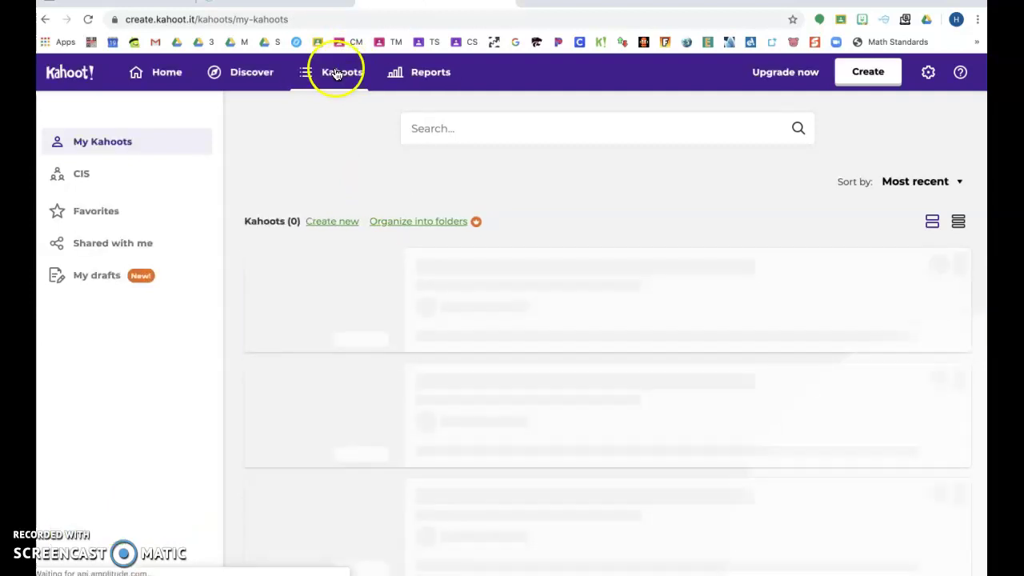
pyautogui.click(238, 80)
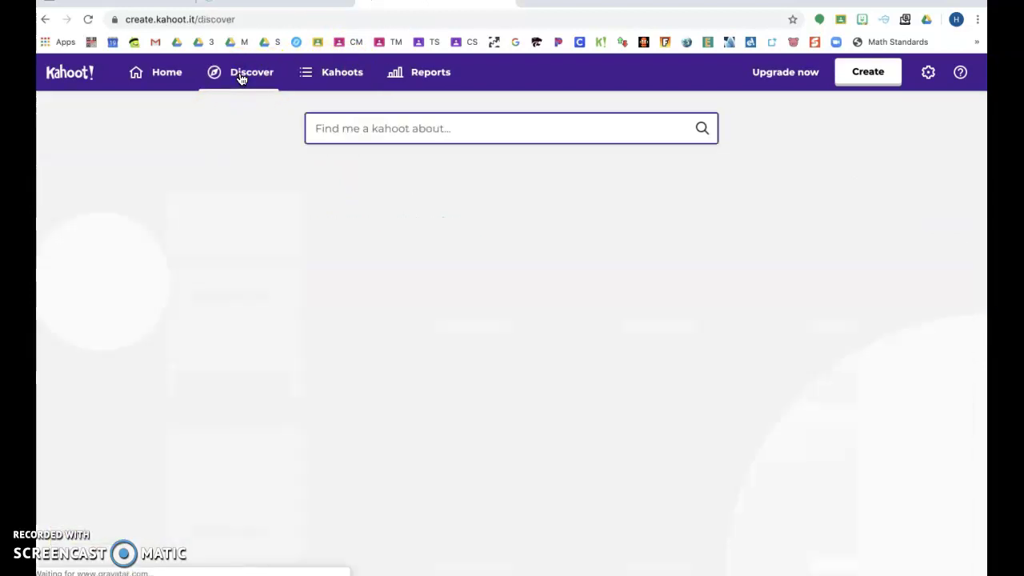
pyautogui.click(370, 129)
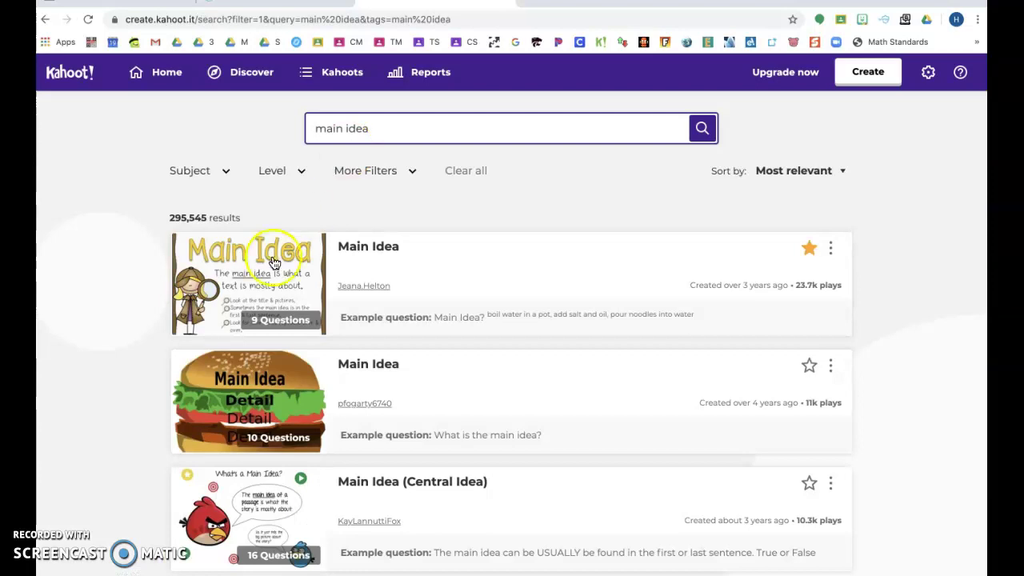
# Open the original 'Main Idea' kahoot and expand all nine questions to review their answers.
pyautogui.click(403, 270)
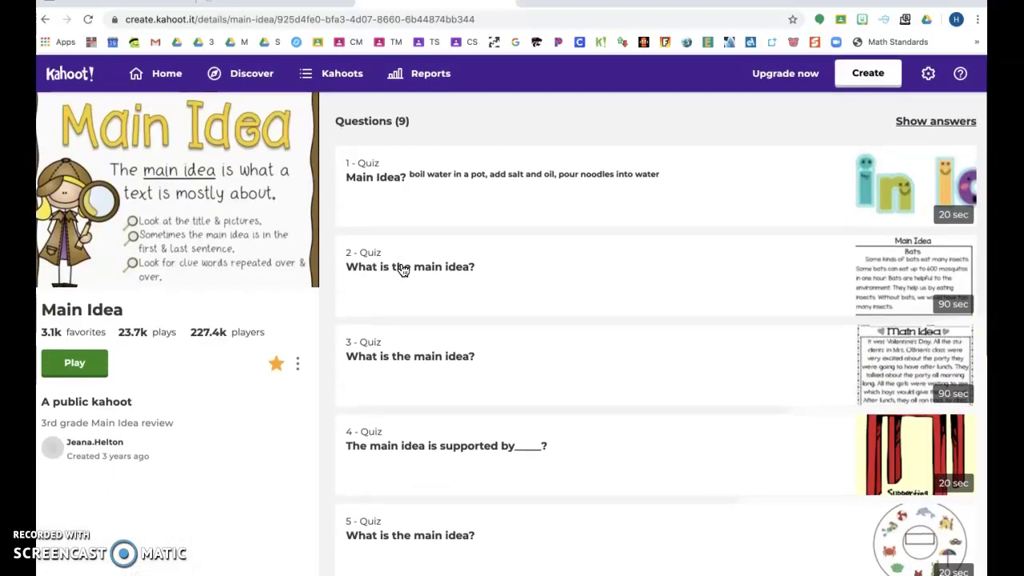
pyautogui.click(435, 215)
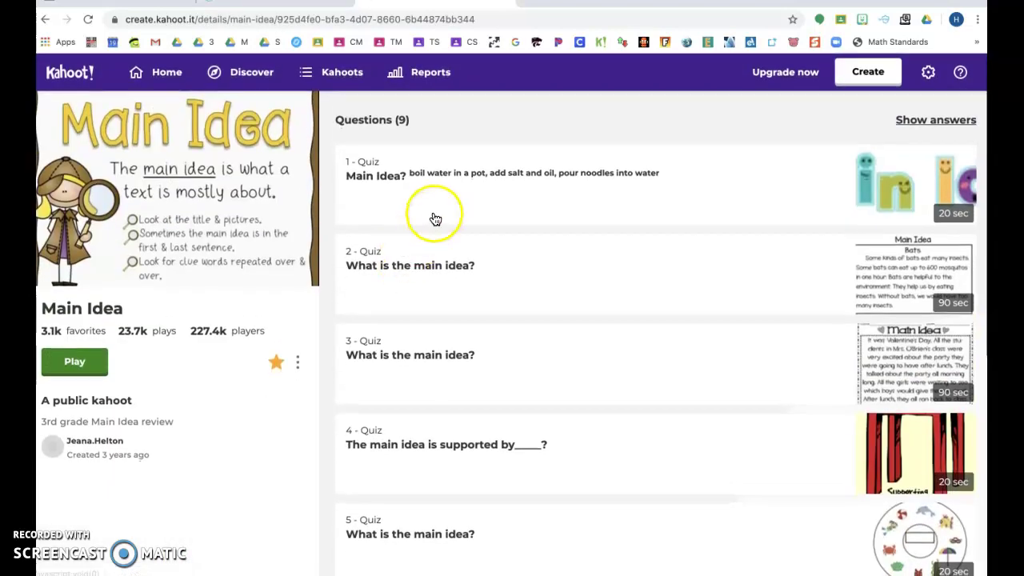
pyautogui.scroll(-2, 424, 243)
pyautogui.click(434, 316)
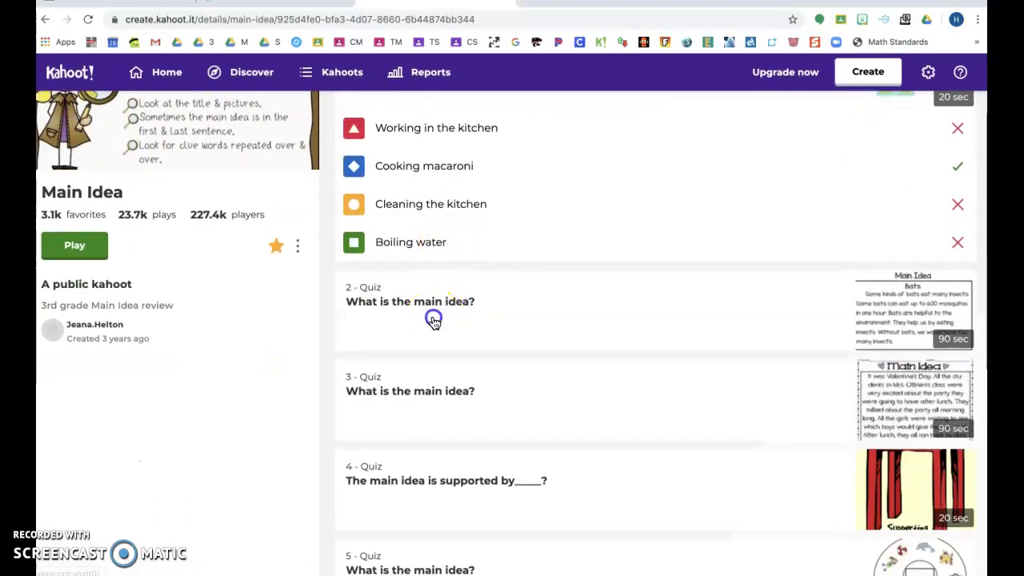
pyautogui.scroll(-4, 429, 320)
pyautogui.click(435, 320)
pyautogui.scroll(-4, 434, 322)
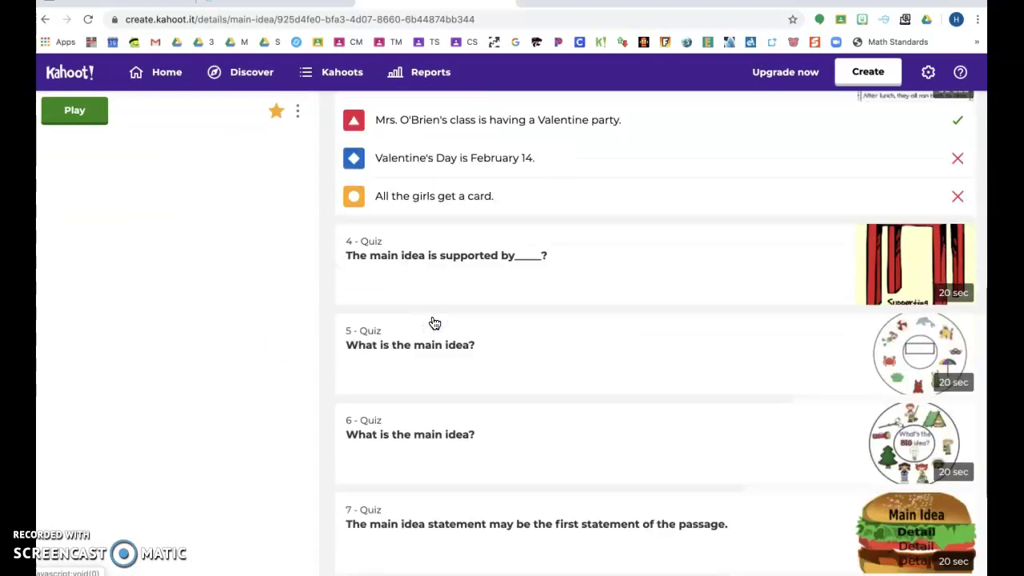
pyautogui.click(437, 288)
pyautogui.scroll(-3, 437, 292)
pyautogui.click(438, 334)
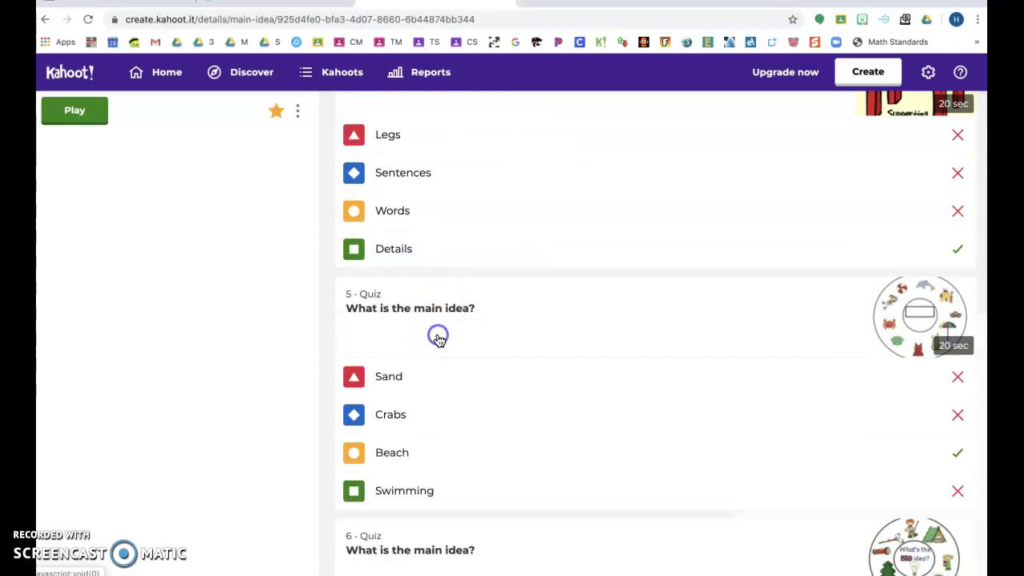
pyautogui.scroll(-3, 436, 333)
pyautogui.click(434, 371)
pyautogui.scroll(-3, 436, 374)
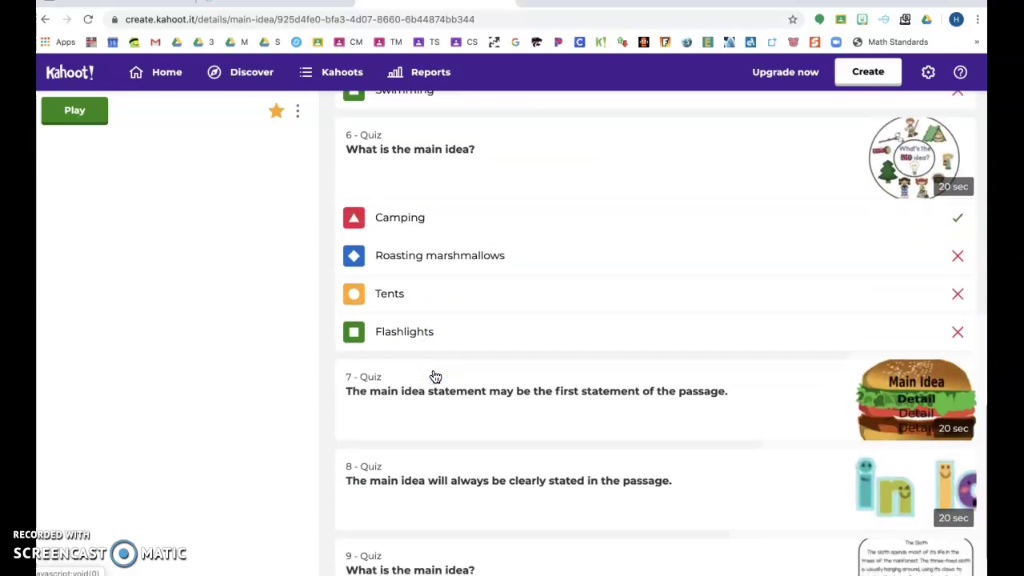
pyautogui.click(434, 416)
pyautogui.scroll(-3, 435, 413)
pyautogui.click(435, 416)
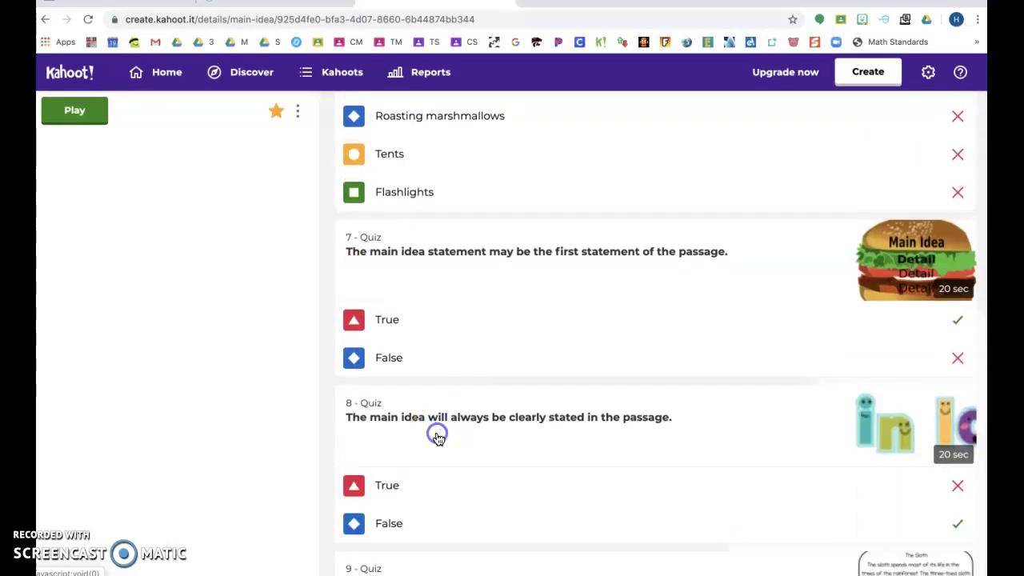
pyautogui.scroll(-2, 434, 432)
pyautogui.click(424, 534)
pyautogui.scroll(15, 423, 534)
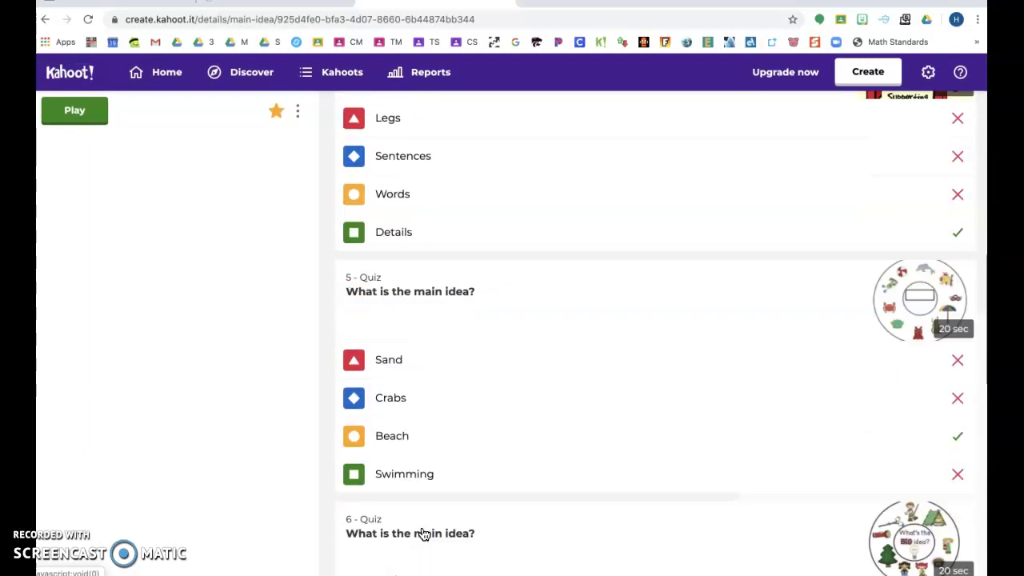
pyautogui.scroll(1, 424, 534)
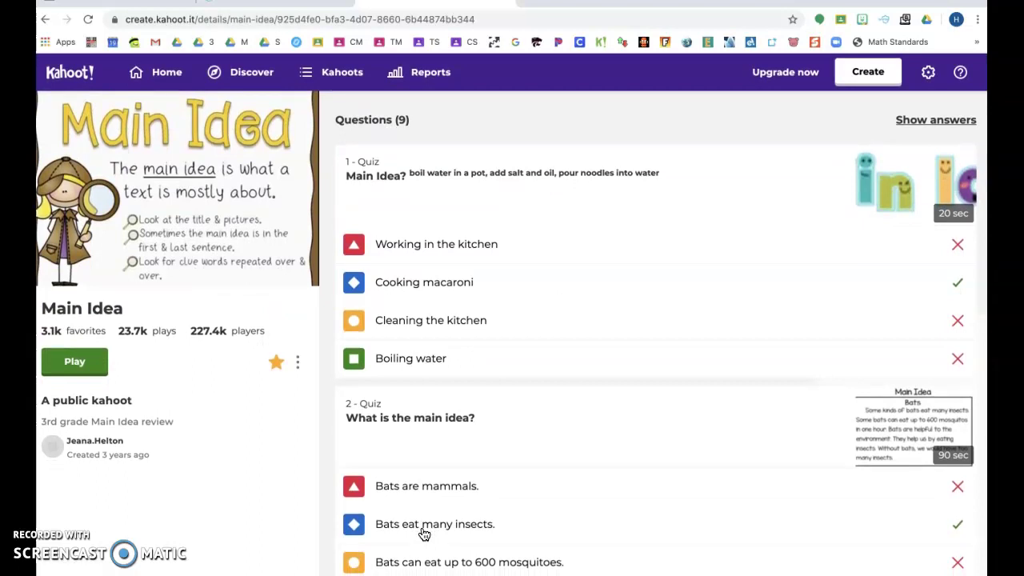
# Keep 'Main Idea' favorited and bring up its play options.
pyautogui.click(280, 364)
pyautogui.click(278, 365)
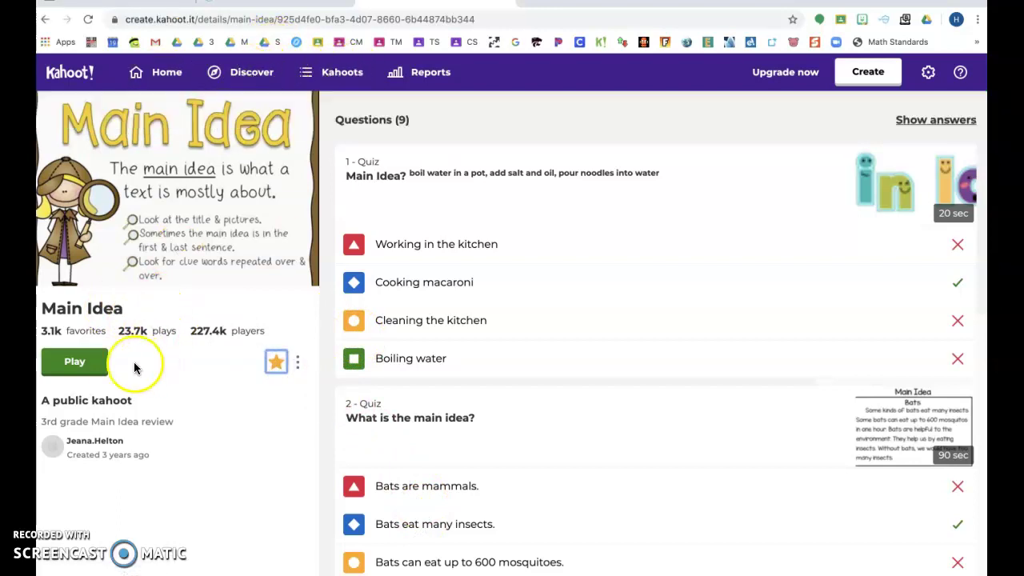
pyautogui.click(79, 364)
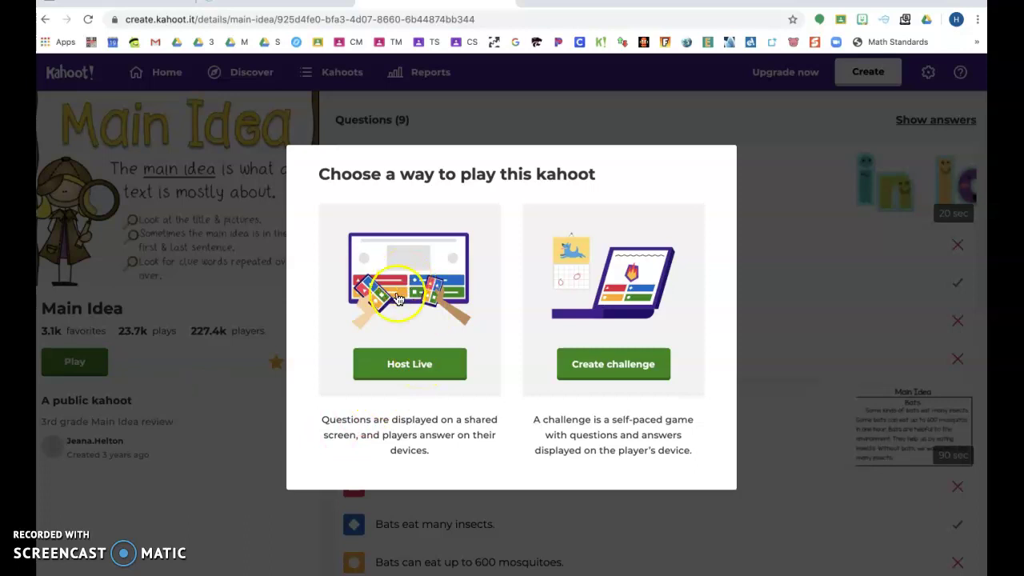
# Set up a self-paced challenge due Thu 16 Apr 12:00 PM with the question timer off.
pyautogui.click(646, 368)
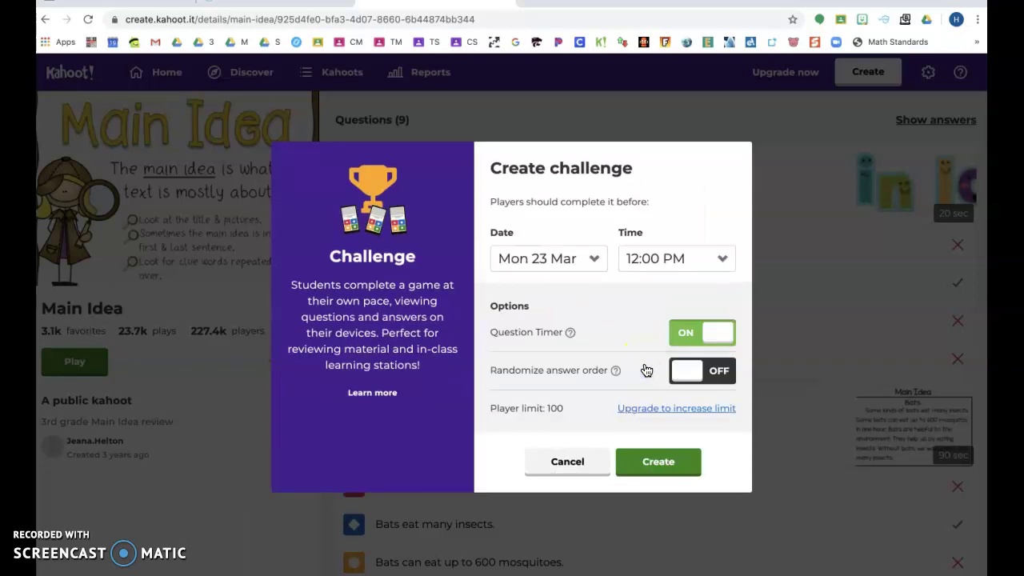
pyautogui.click(587, 256)
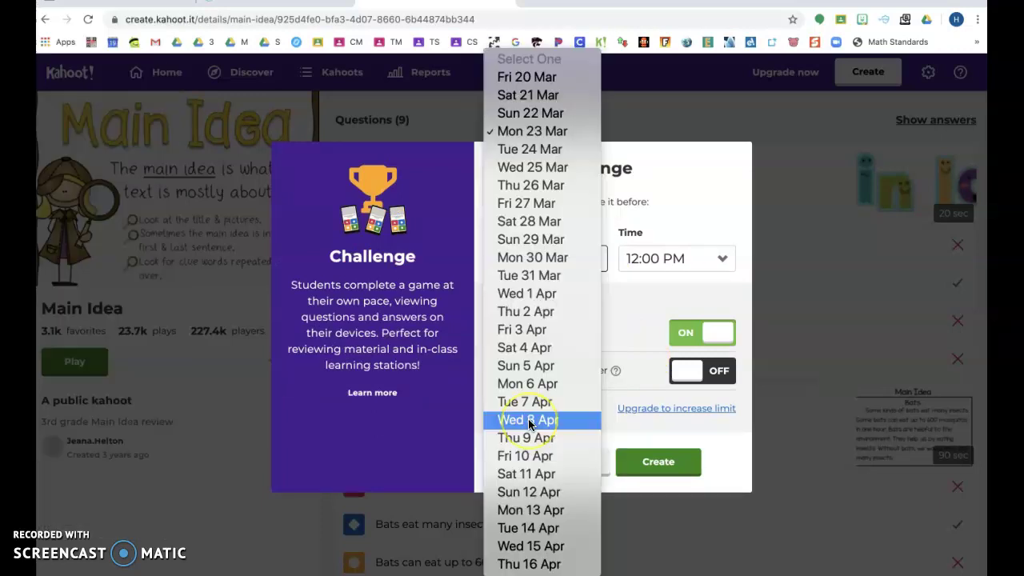
pyautogui.click(532, 564)
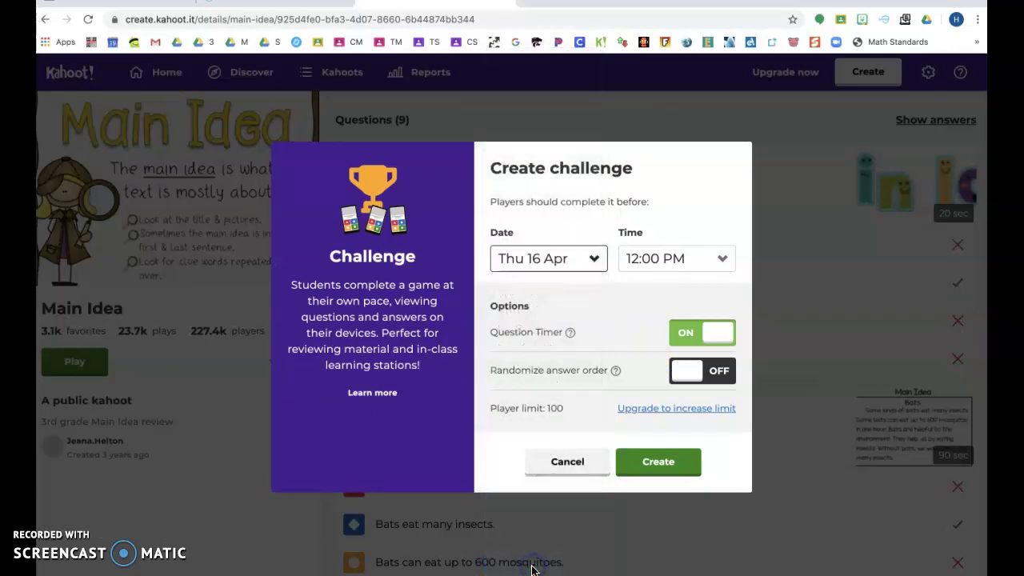
pyautogui.click(566, 534)
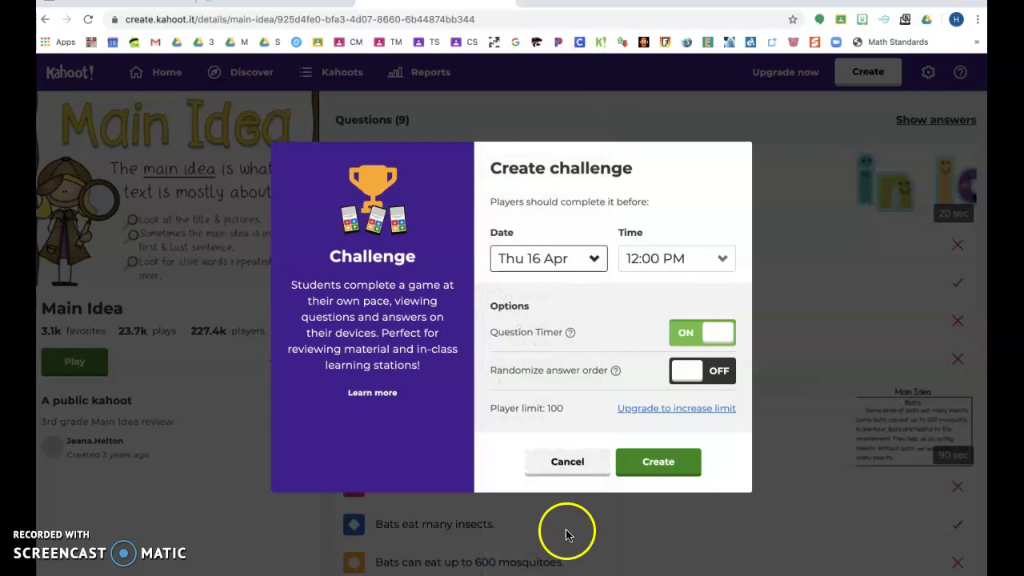
pyautogui.click(713, 331)
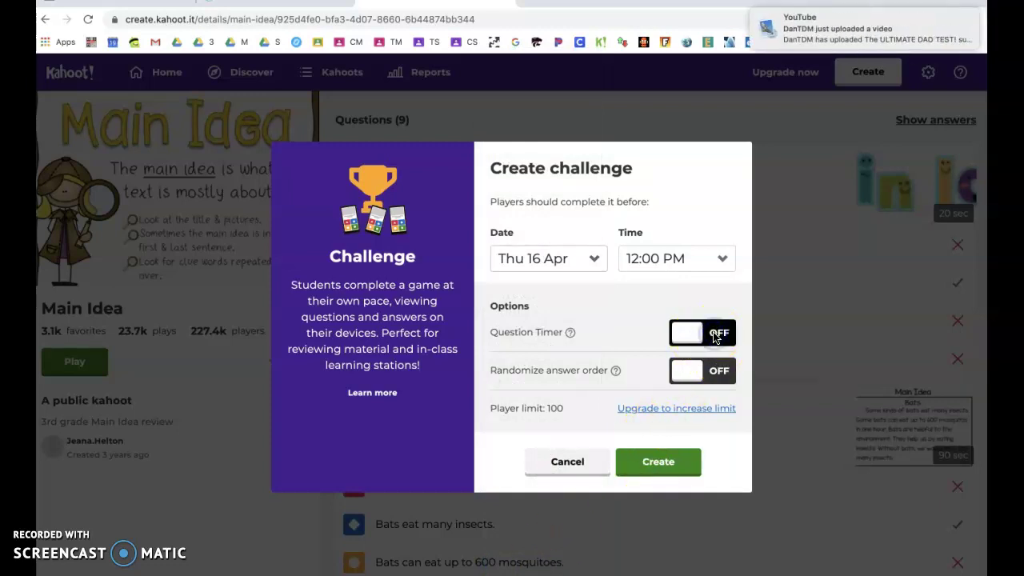
pyautogui.click(688, 335)
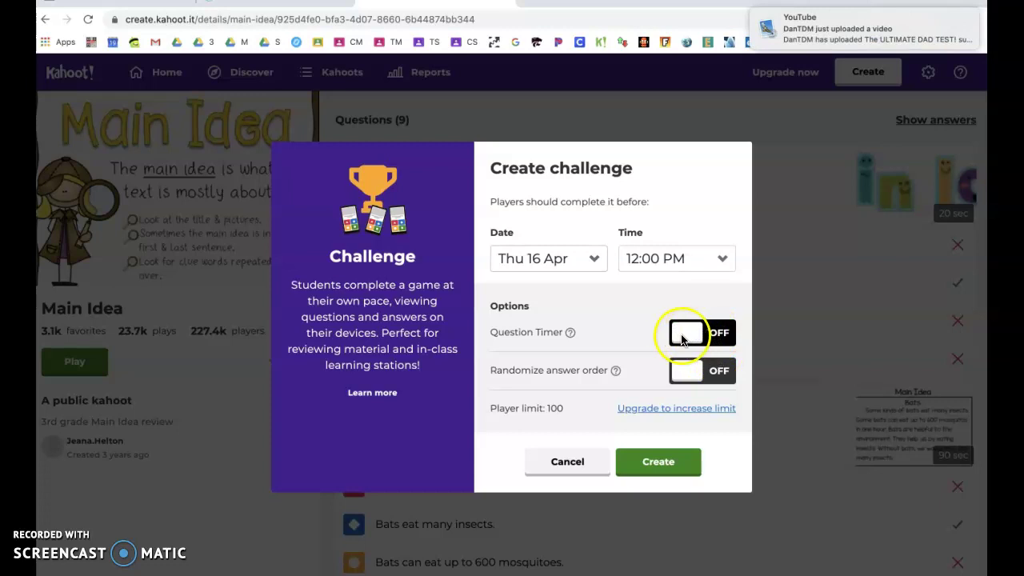
# Turn on randomized answer order, create the challenge, and copy its link.
pyautogui.click(701, 378)
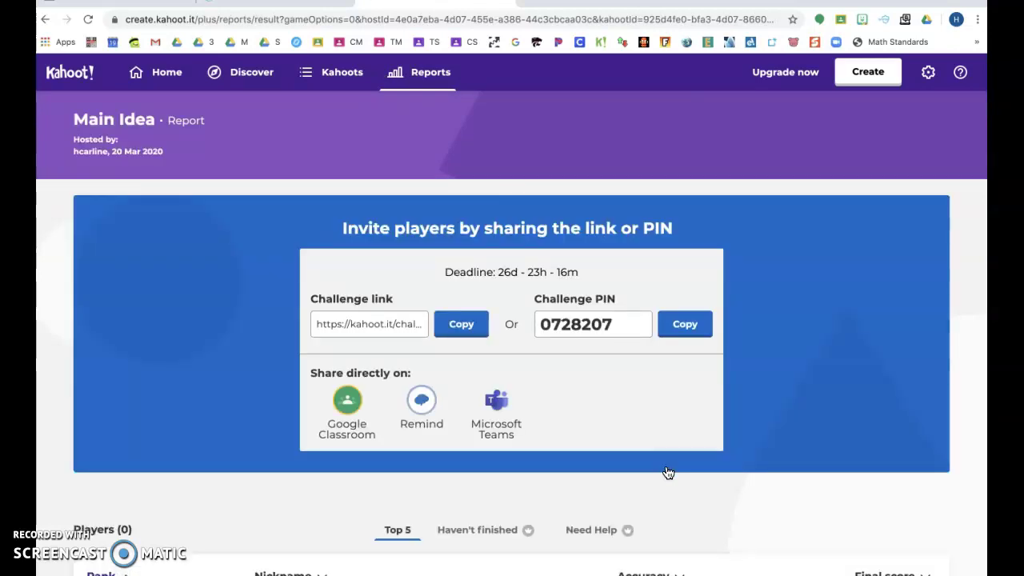
pyautogui.click(390, 324)
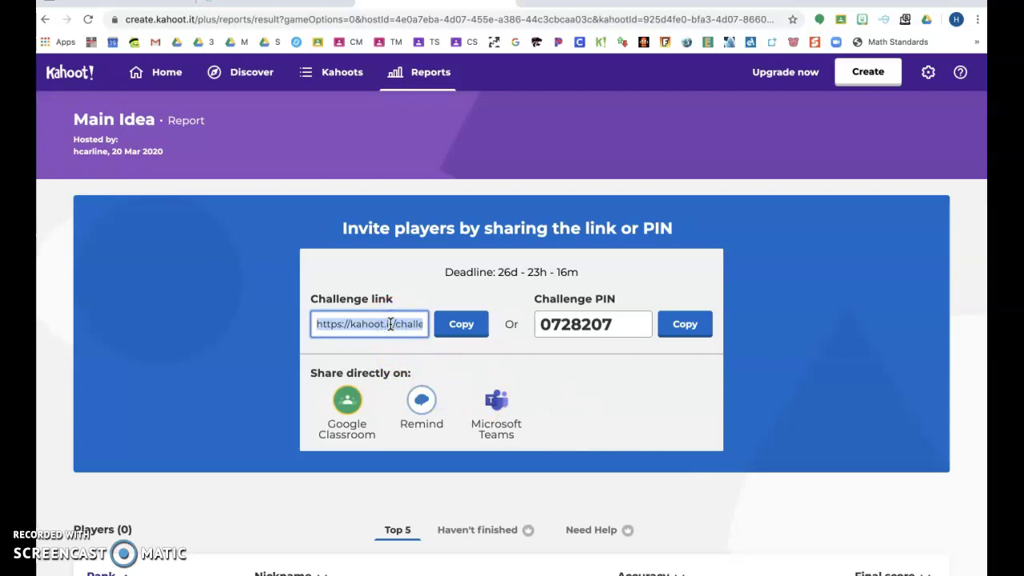
pyautogui.click(457, 324)
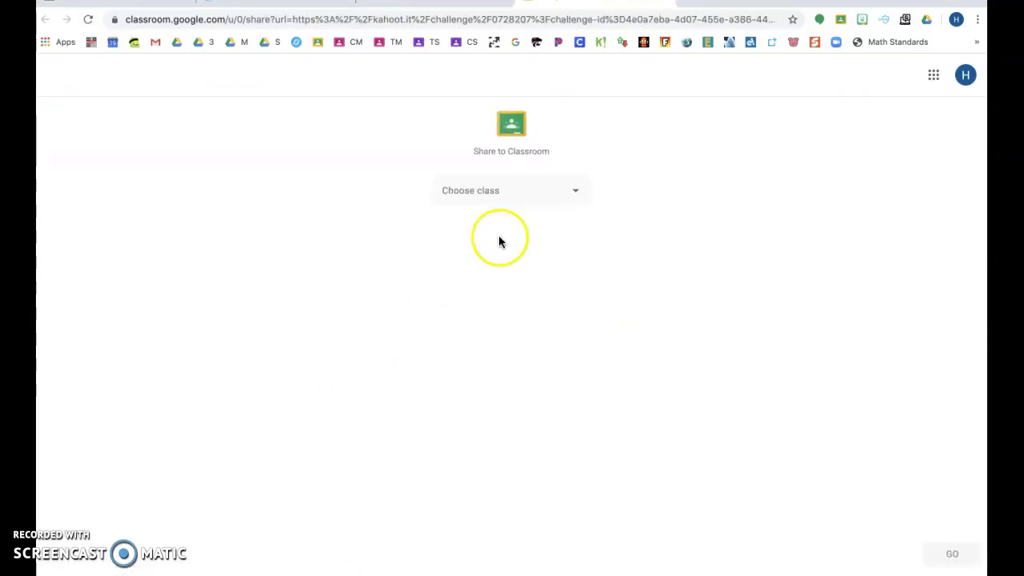
# Share the challenge link to Practice Class for Videos as class material.
pyautogui.click(530, 194)
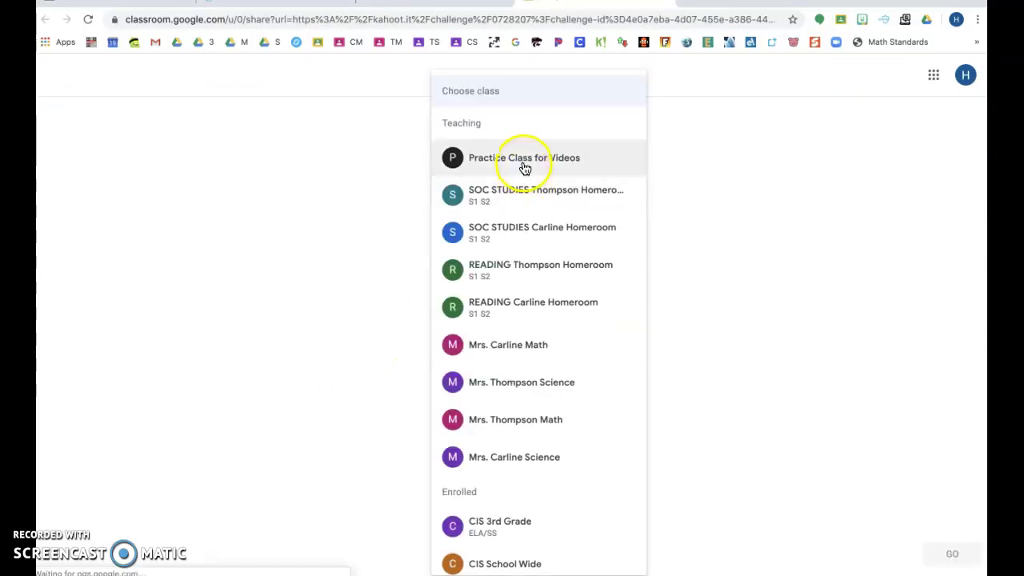
pyautogui.click(524, 164)
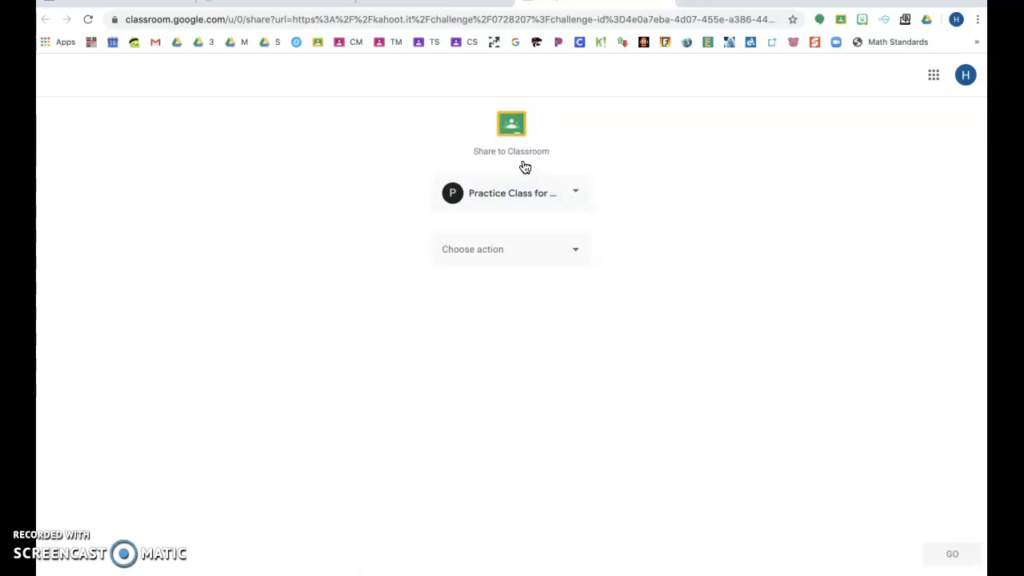
pyautogui.click(570, 244)
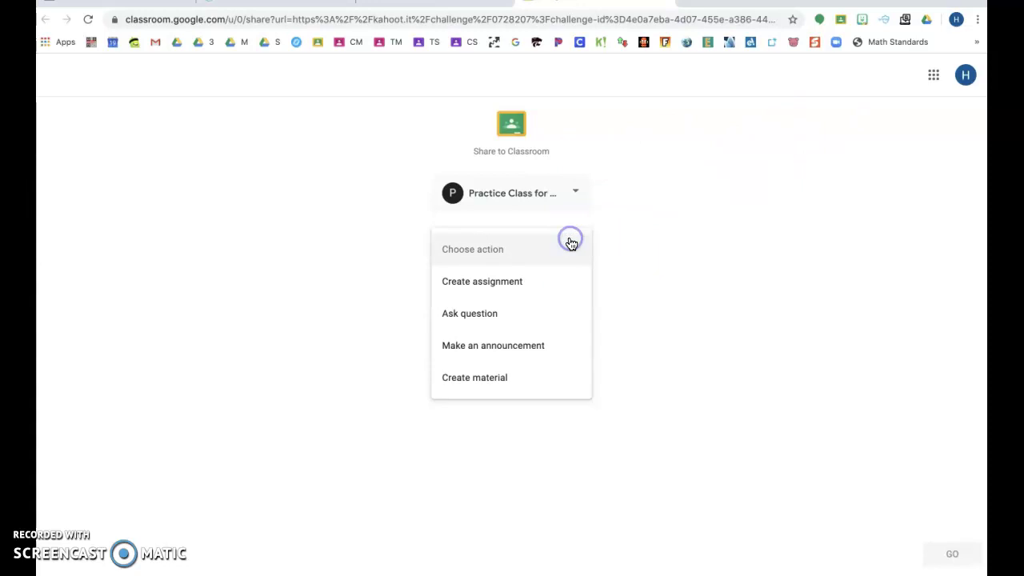
pyautogui.click(533, 284)
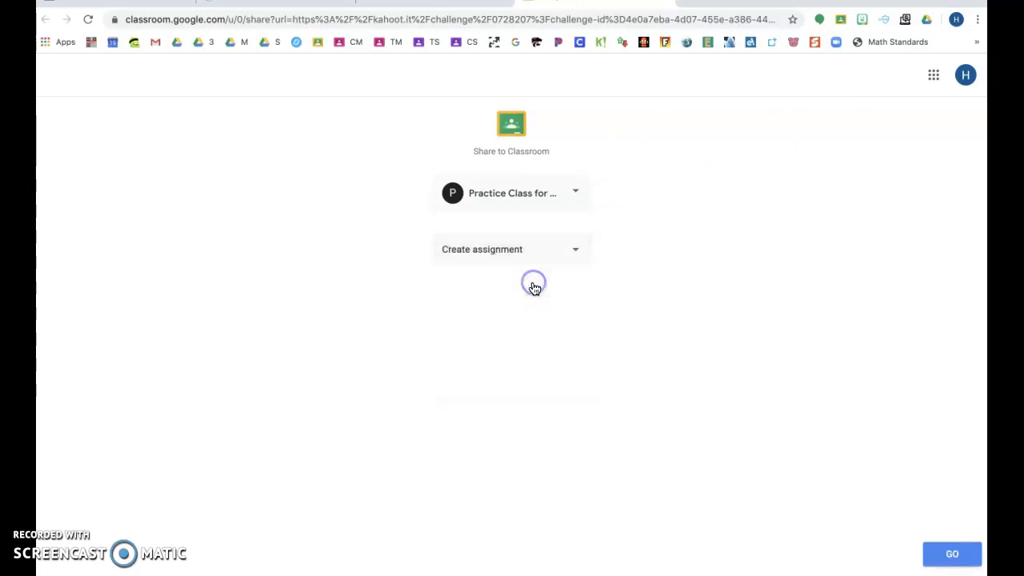
pyautogui.click(571, 250)
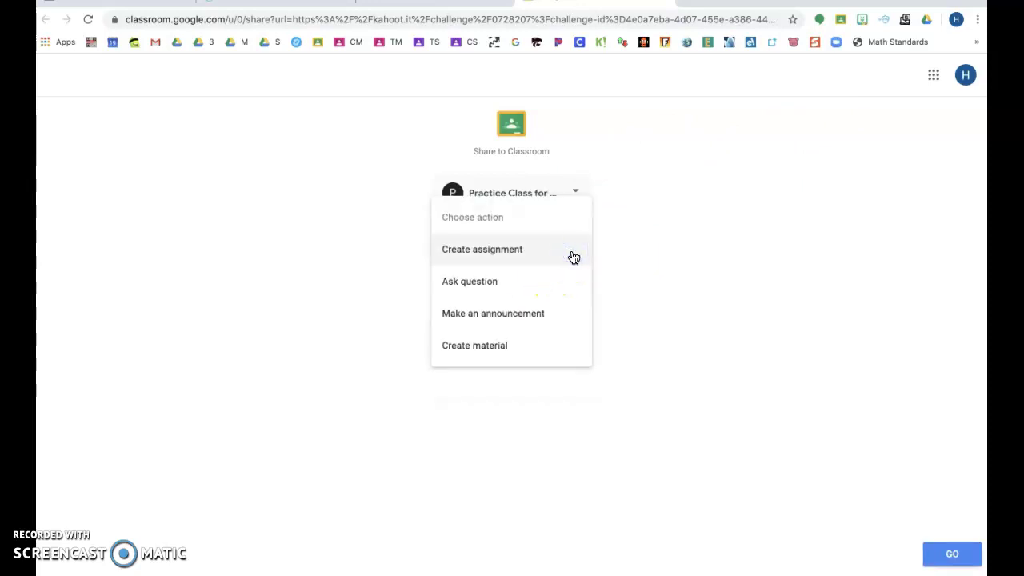
pyautogui.click(525, 352)
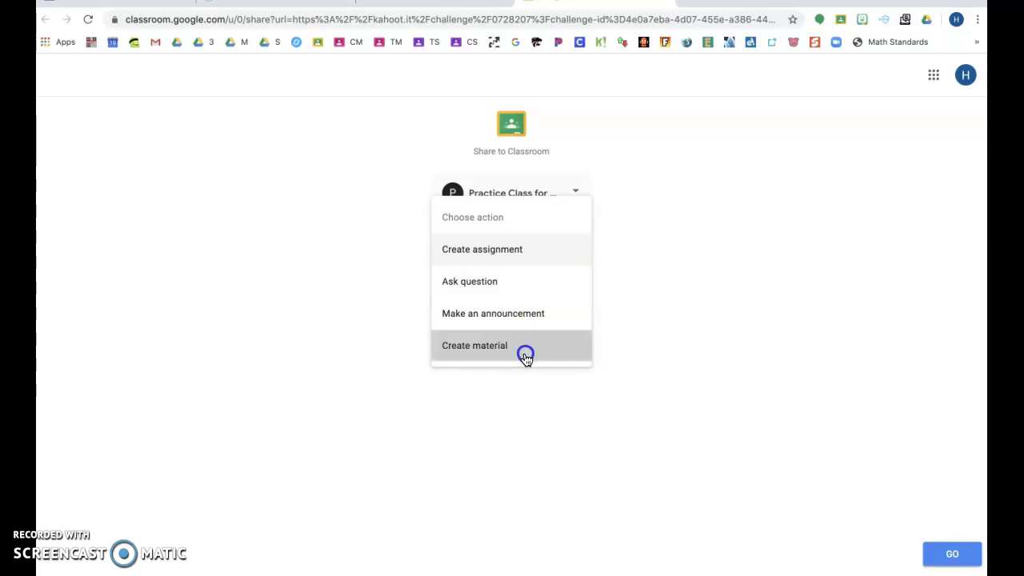
pyautogui.click(951, 554)
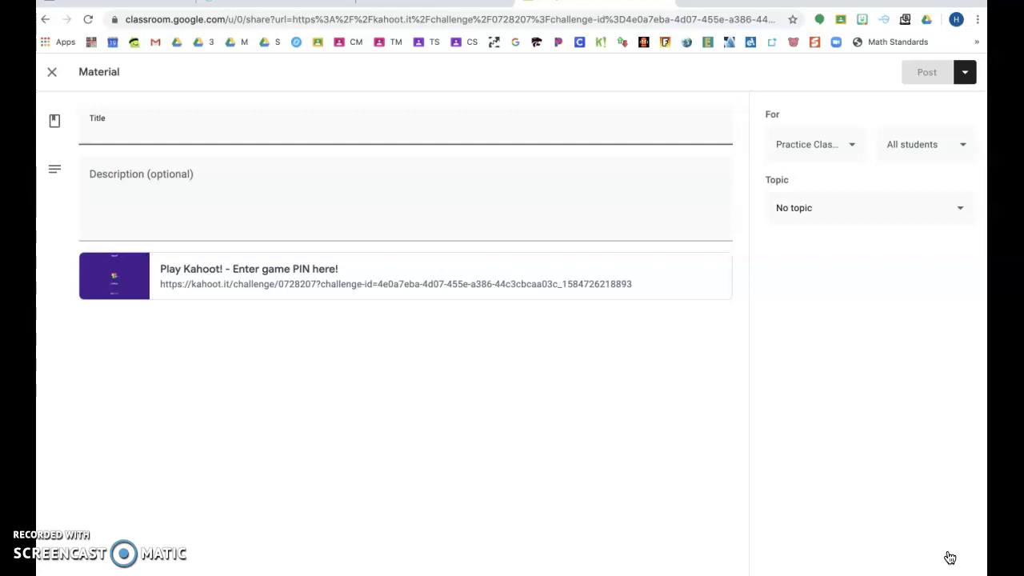
# Title the material 'Fun Kahoot Review', file it under Weekly Extras, and post it.
pyautogui.write('Fun Kahoot Review')
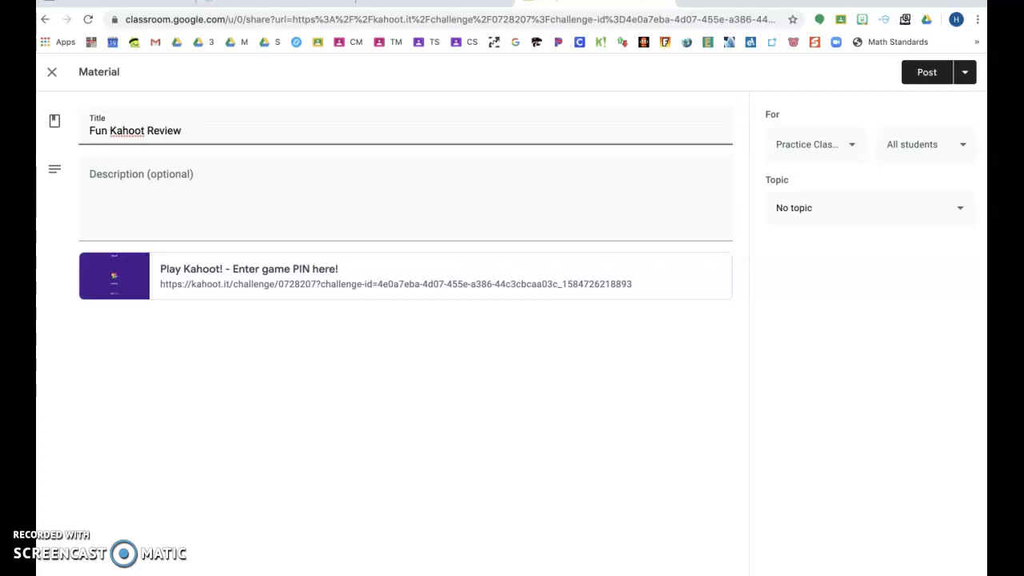
pyautogui.click(848, 152)
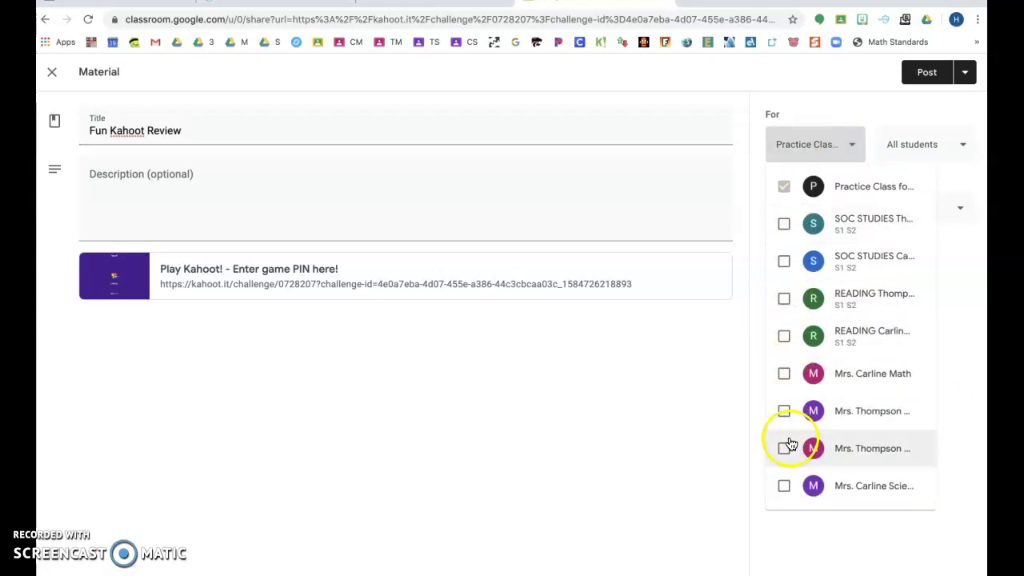
pyautogui.click(714, 378)
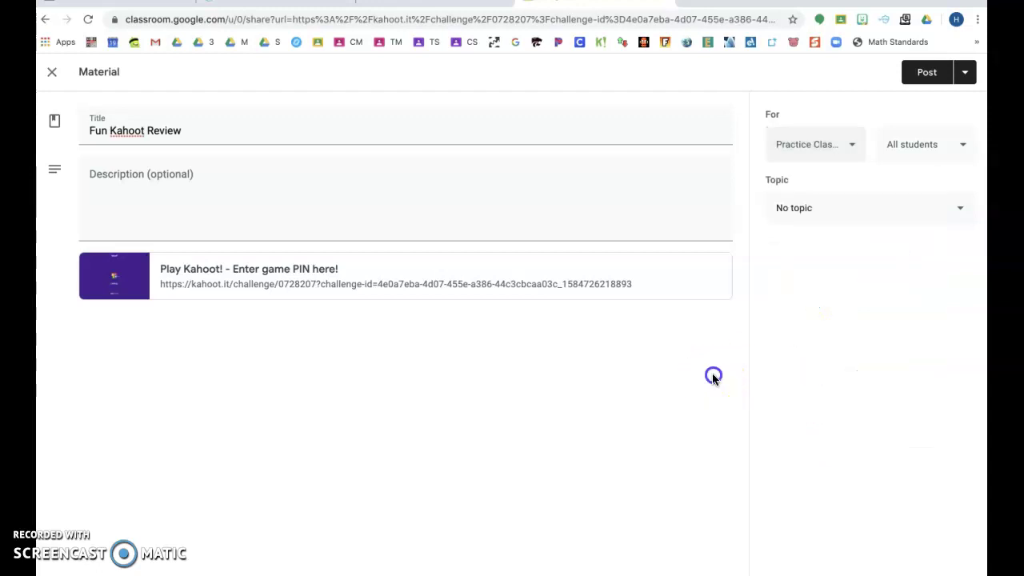
pyautogui.click(880, 207)
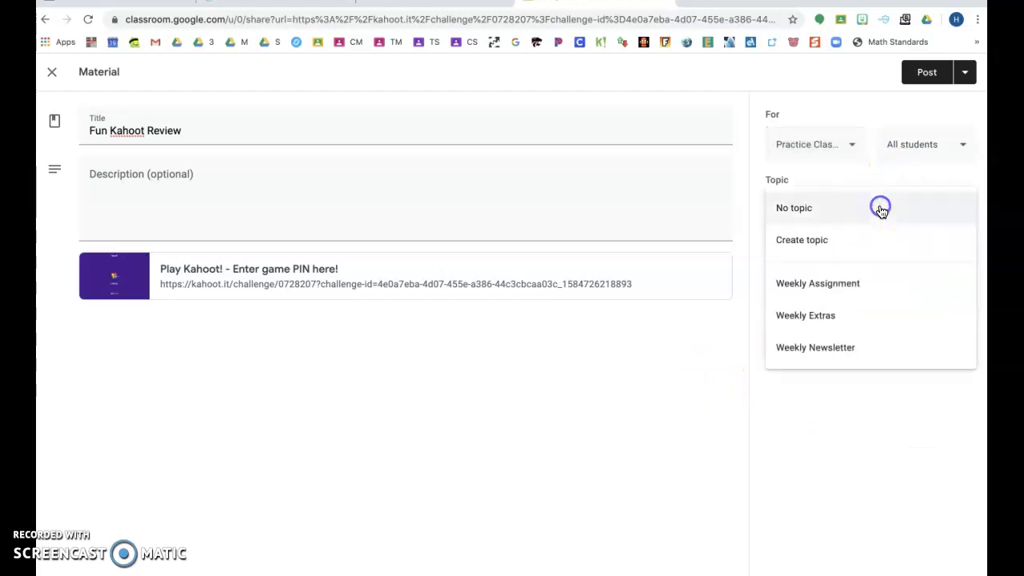
pyautogui.click(850, 323)
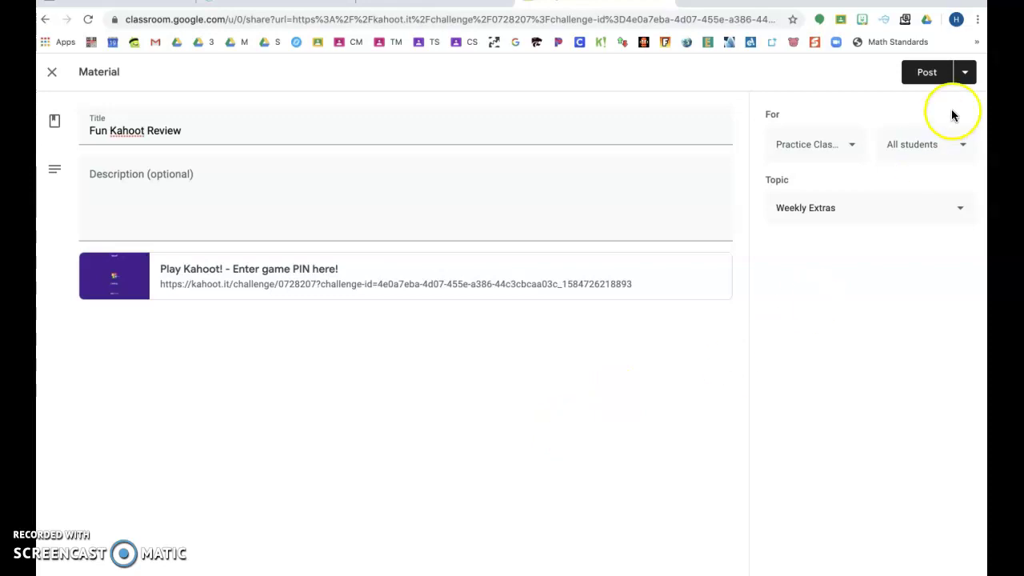
pyautogui.click(927, 75)
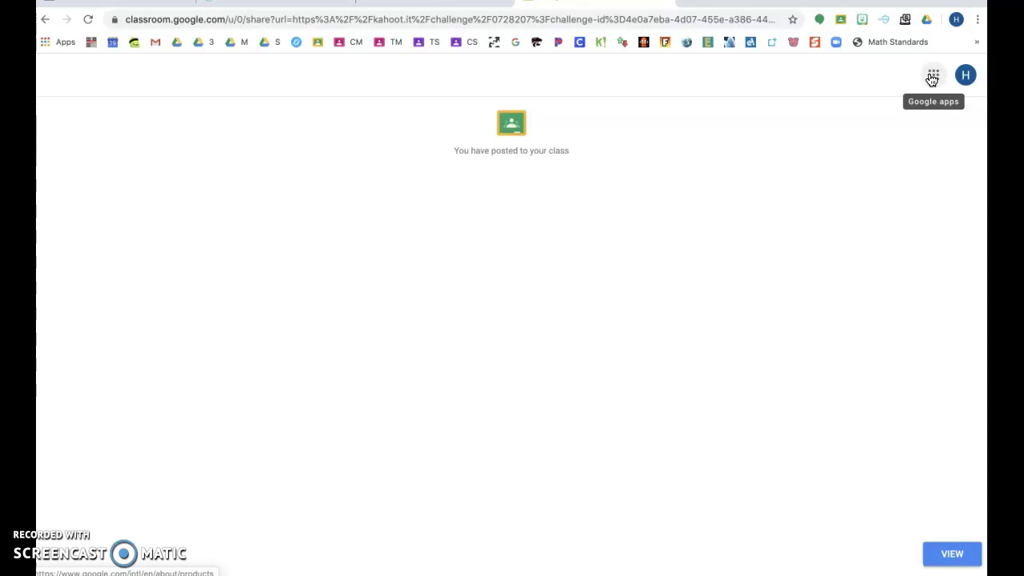
# Copy the Main Idea challenge link from the Kahoot report page.
pyautogui.click(464, 39)
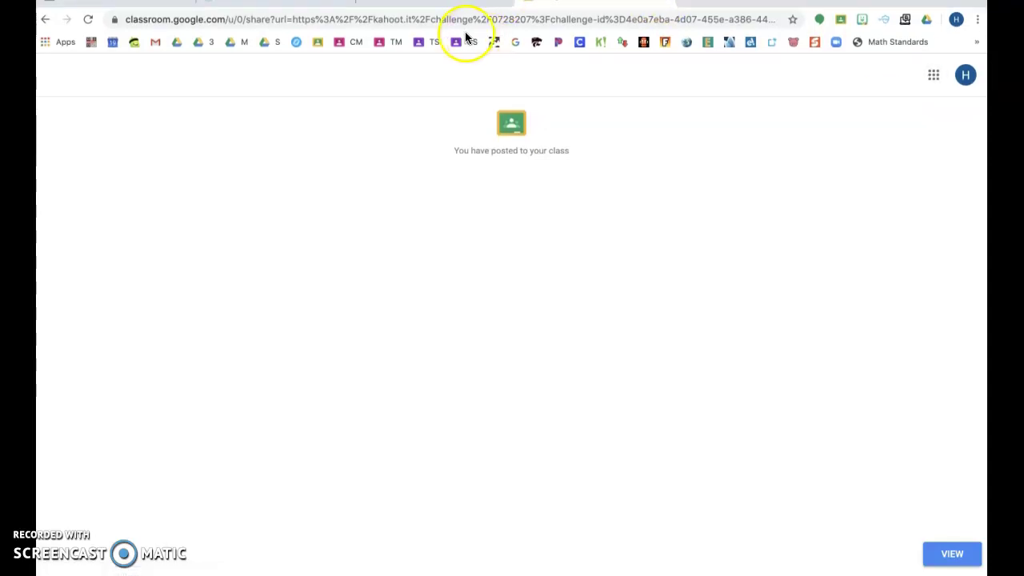
pyautogui.press('super+w')
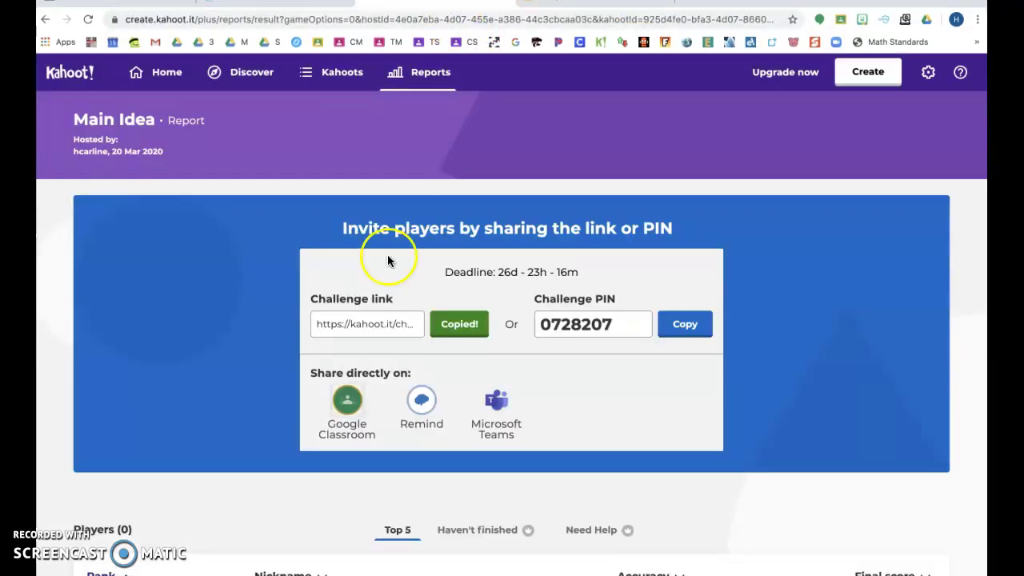
pyautogui.click(364, 324)
pyautogui.click(458, 326)
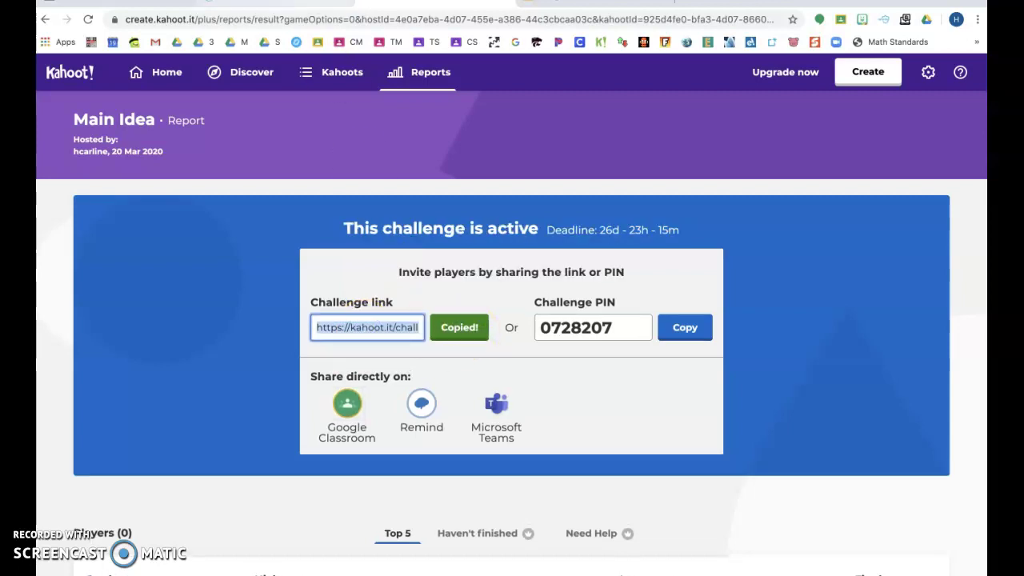
# Make the browser full screen and return to the class Classwork page.
pyautogui.press('super+h')
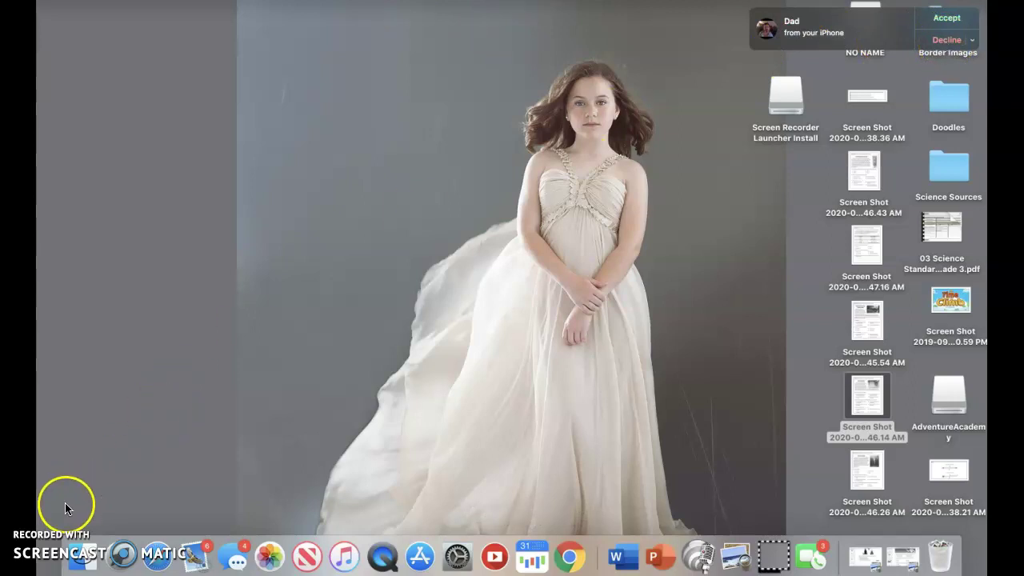
pyautogui.press('super+Tab')
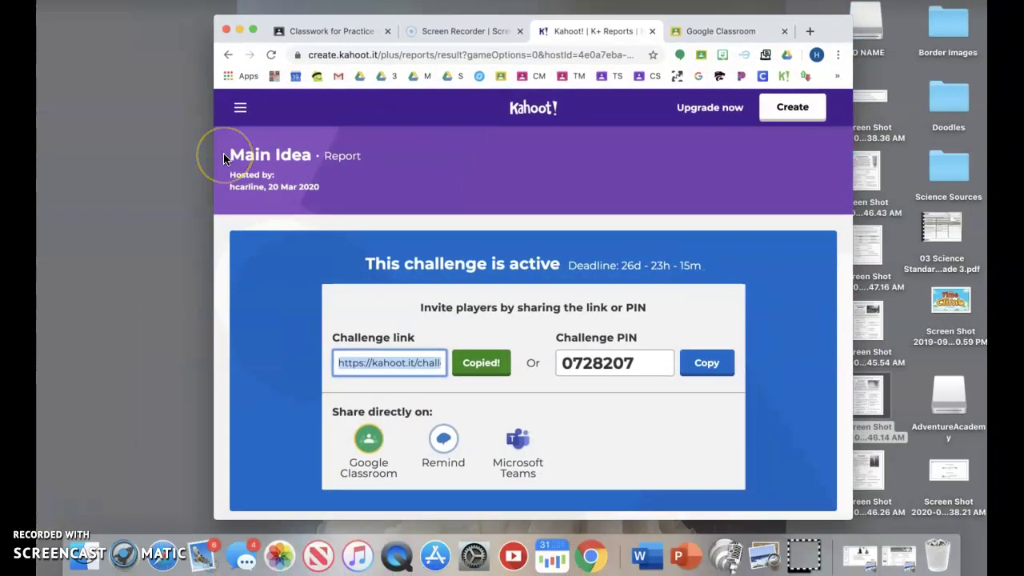
pyautogui.click(253, 30)
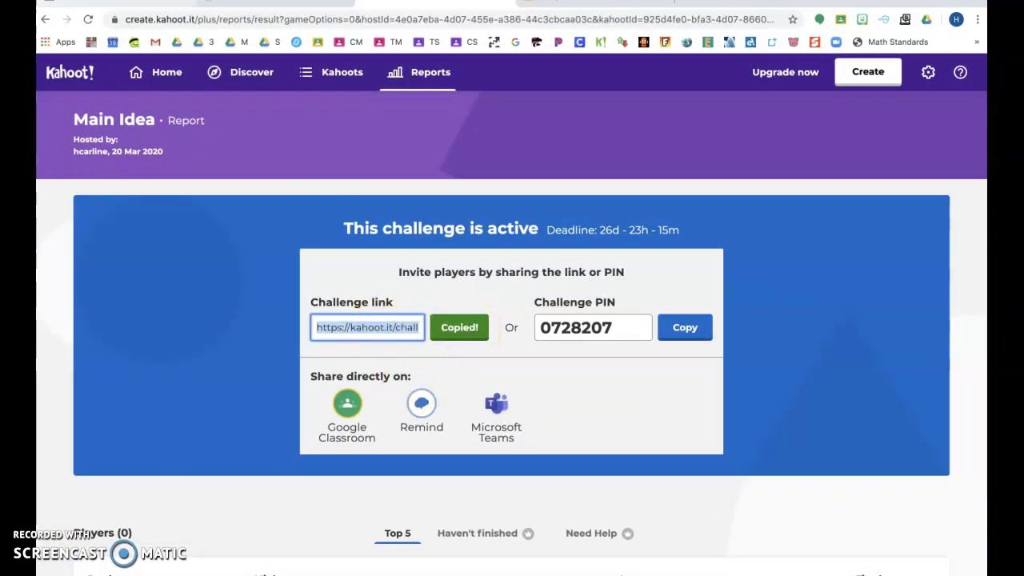
pyautogui.click(280, 5)
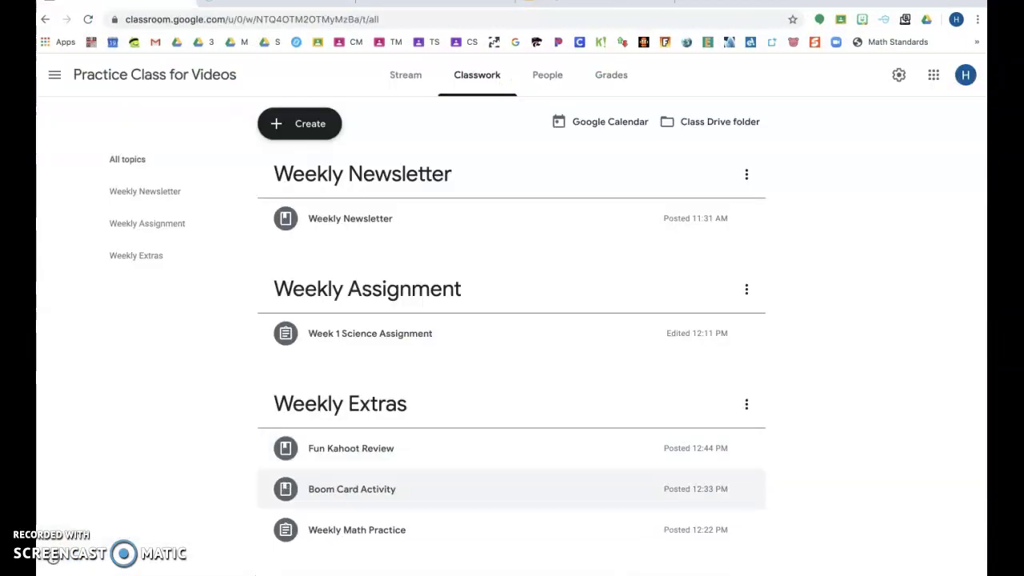
# Create a new 'Kahoot Review' material and attach the pasted Kahoot challenge link.
pyautogui.click(310, 123)
pyautogui.click(323, 225)
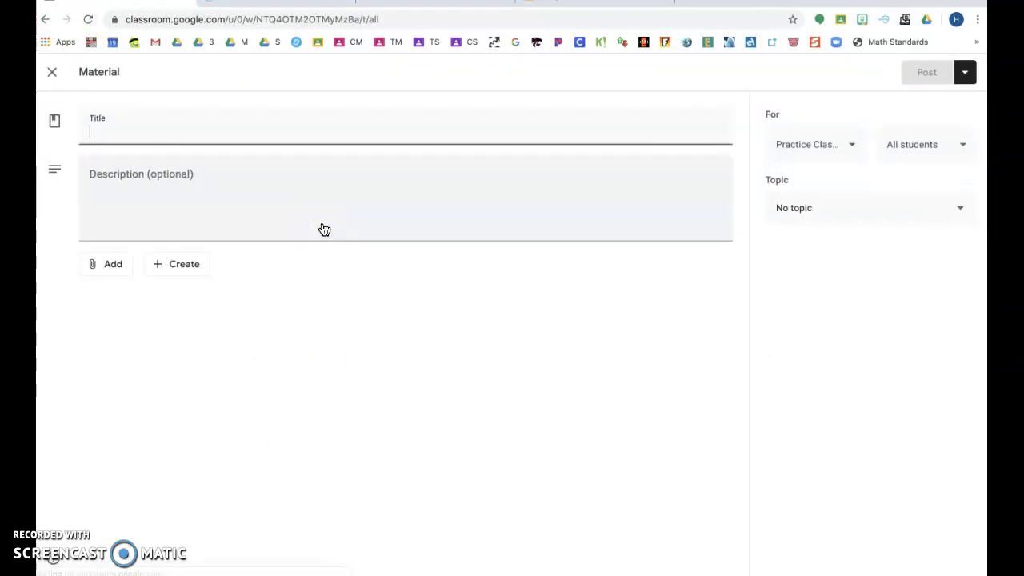
pyautogui.write('Kahoot Review')
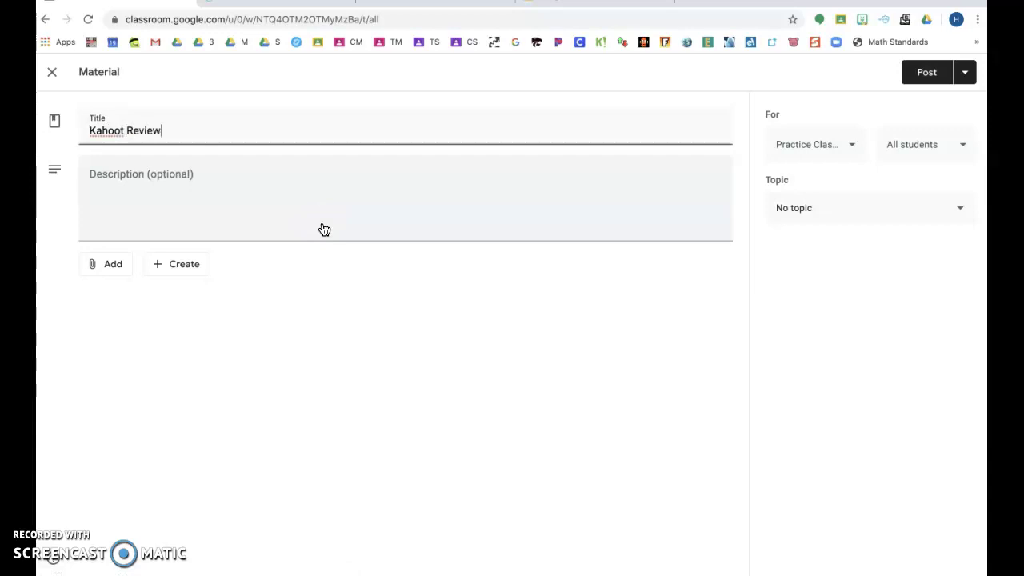
pyautogui.click(98, 264)
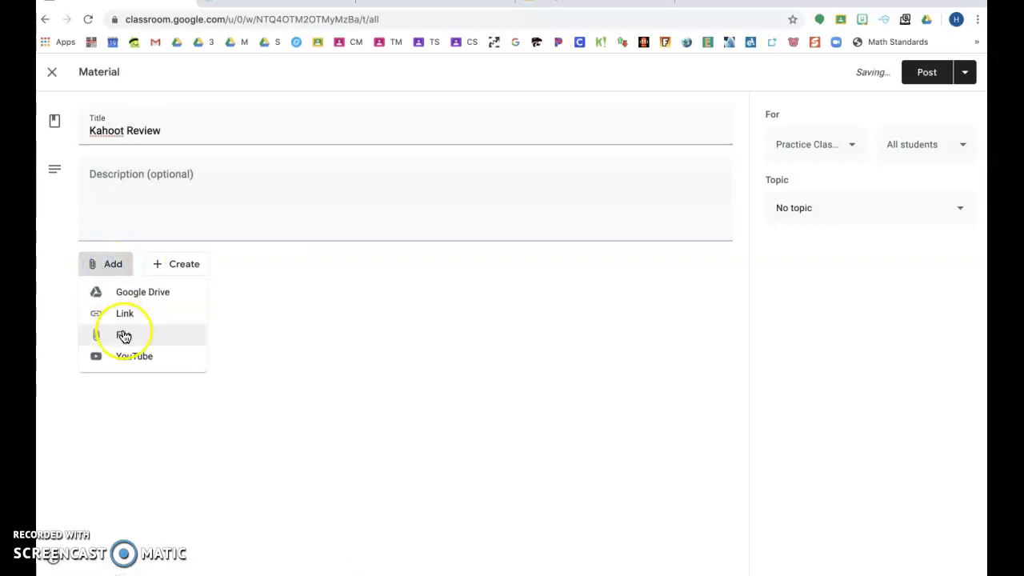
pyautogui.click(124, 313)
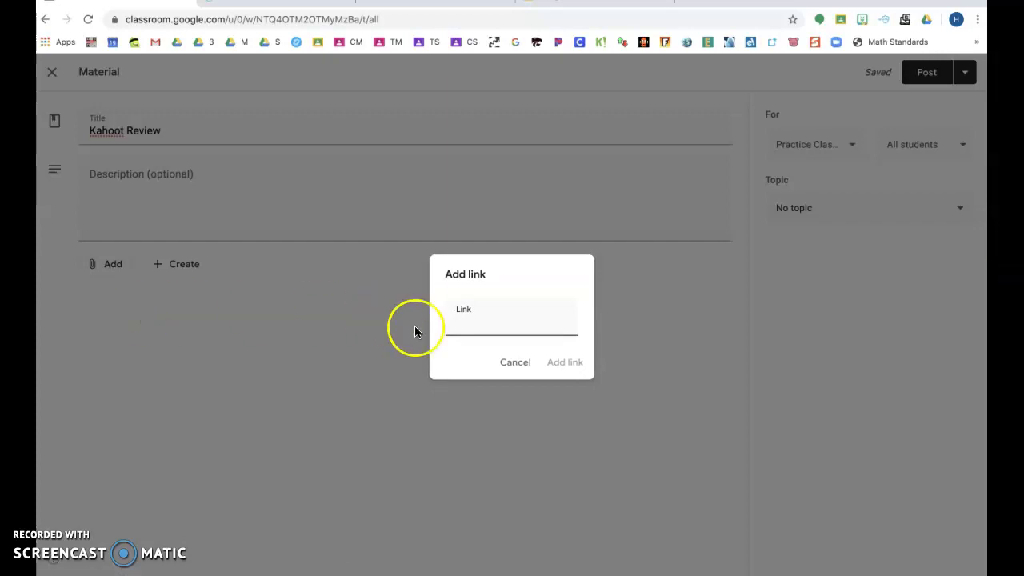
pyautogui.rightClick(462, 322)
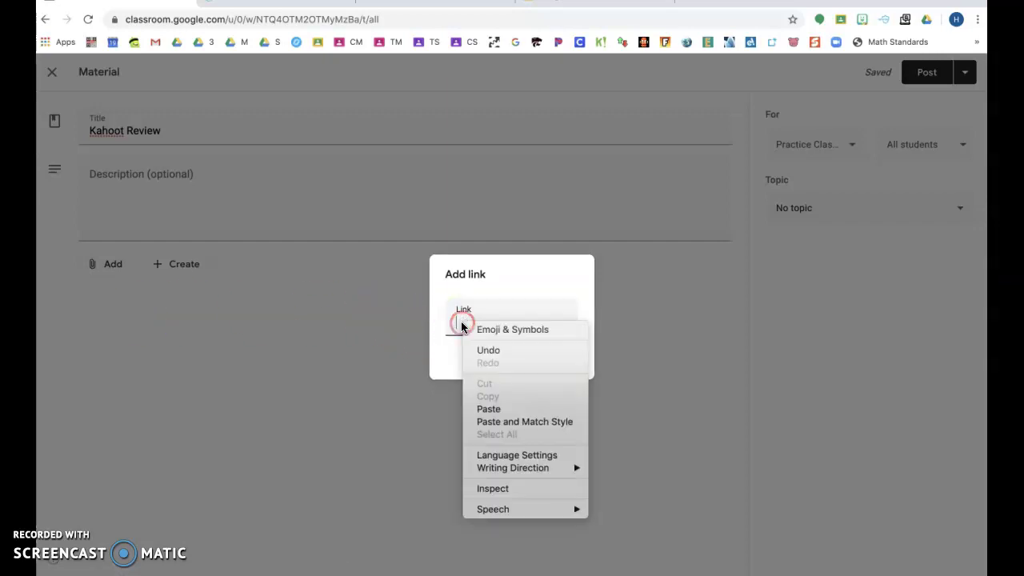
pyautogui.click(485, 408)
pyautogui.click(568, 363)
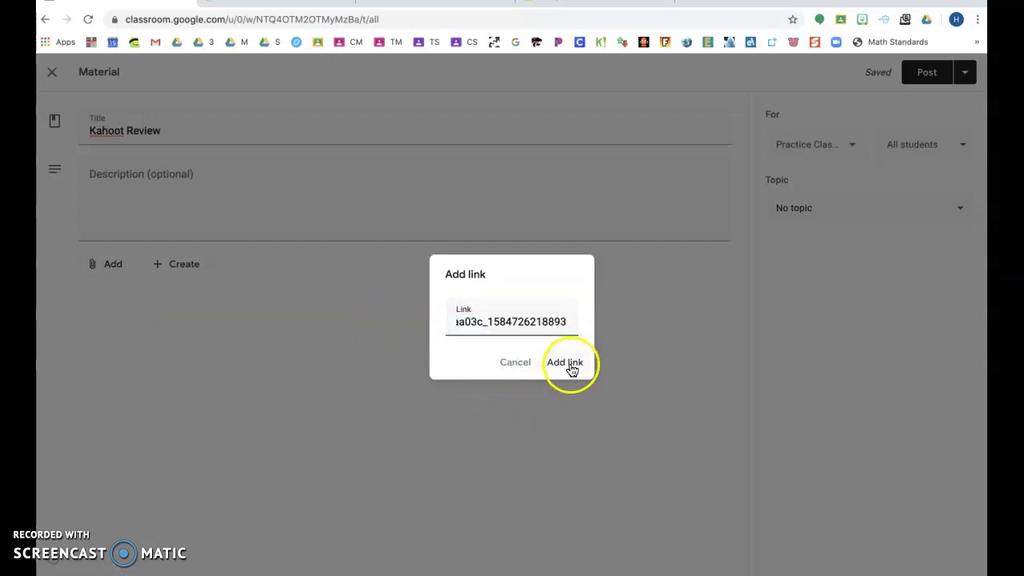
# Set the Kahoot Review material's topic to Weekly Extras and post it.
pyautogui.click(822, 149)
pyautogui.click(693, 431)
pyautogui.click(830, 210)
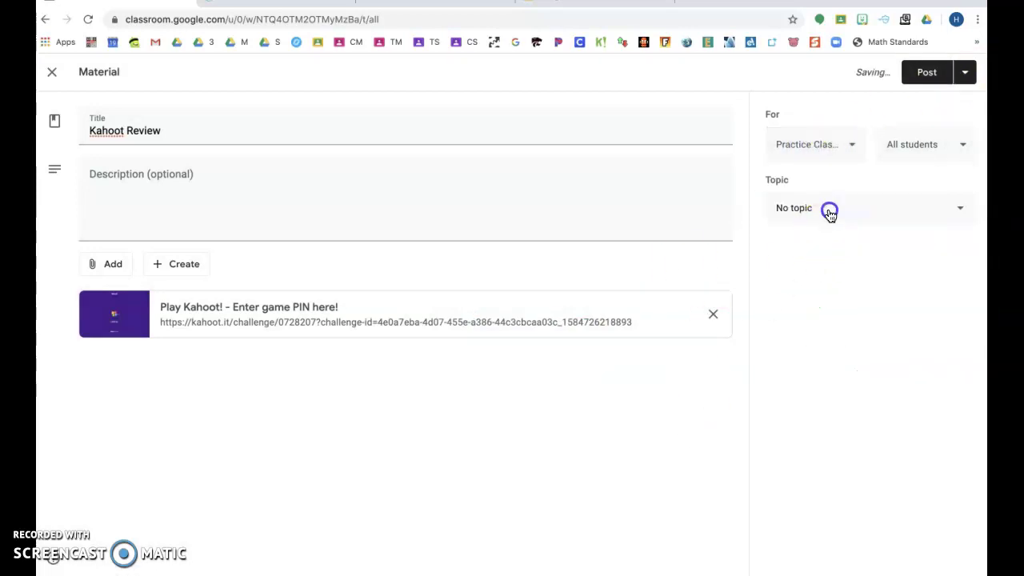
pyautogui.click(816, 318)
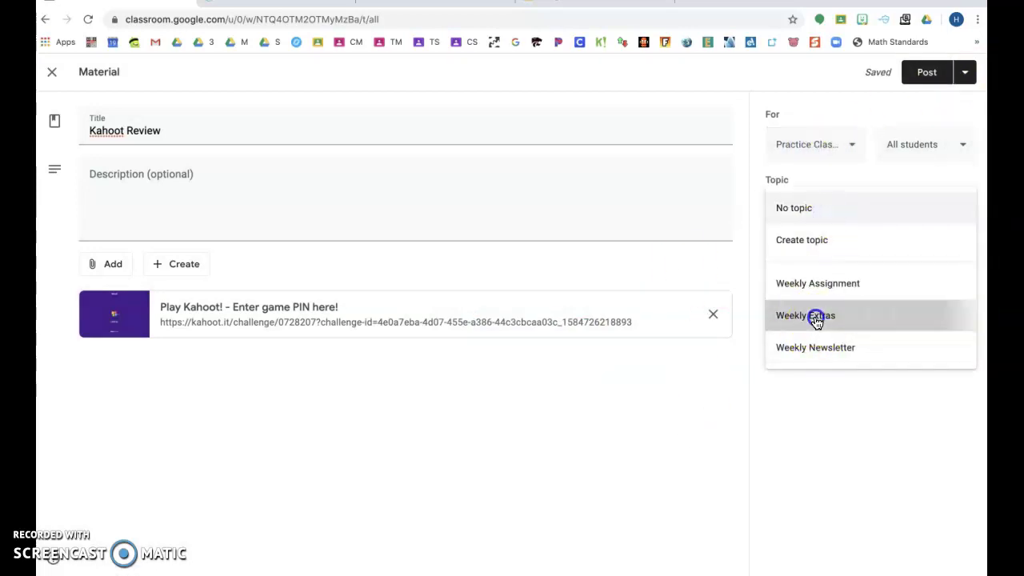
pyautogui.click(916, 73)
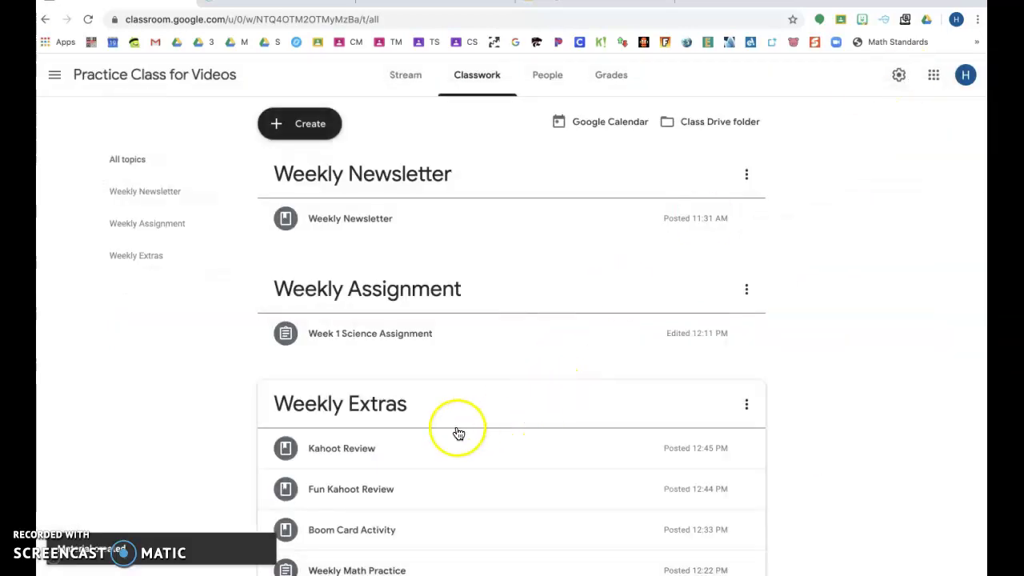
# Expand the Fun Kahoot Review material on Classwork and open its Kahoot challenge link.
pyautogui.scroll(-1, 414, 512)
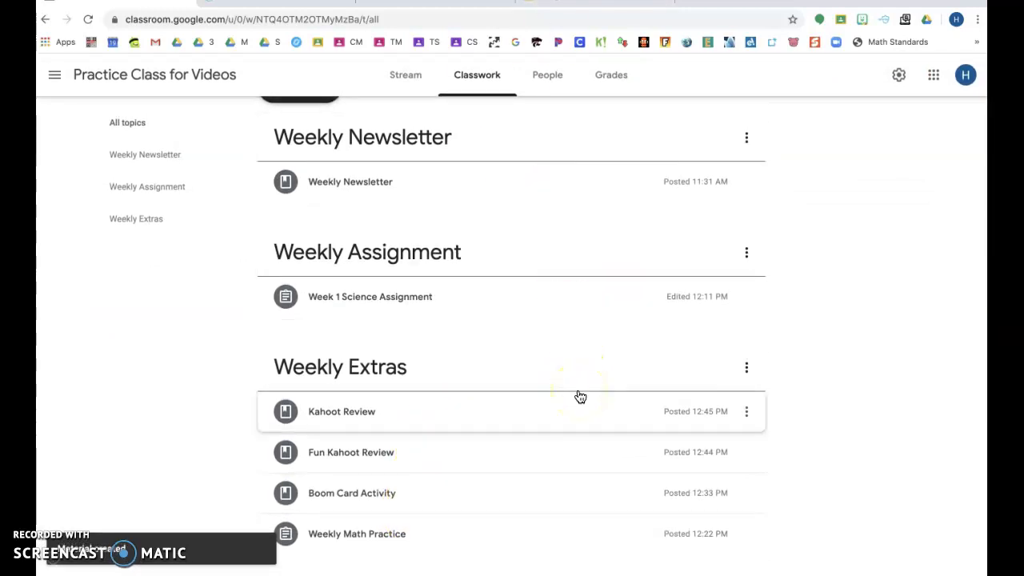
pyautogui.scroll(1, 580, 398)
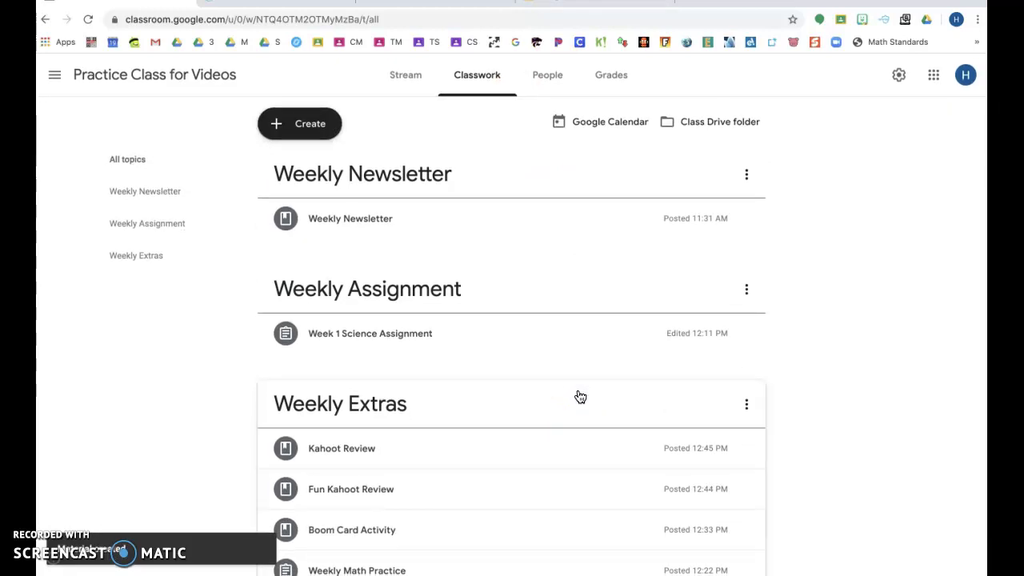
pyautogui.click(406, 6)
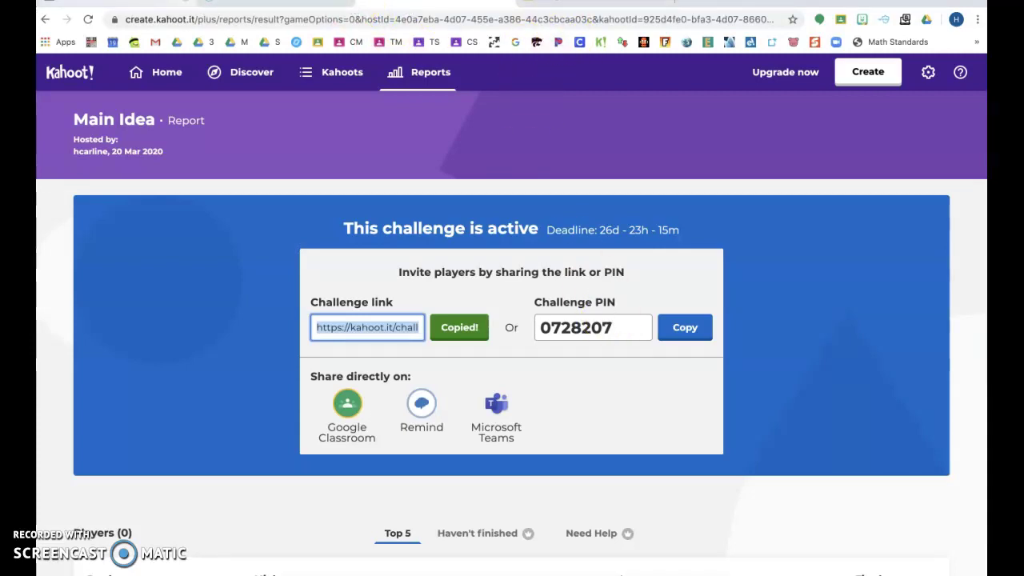
pyautogui.click(208, 4)
pyautogui.scroll(-1, 366, 452)
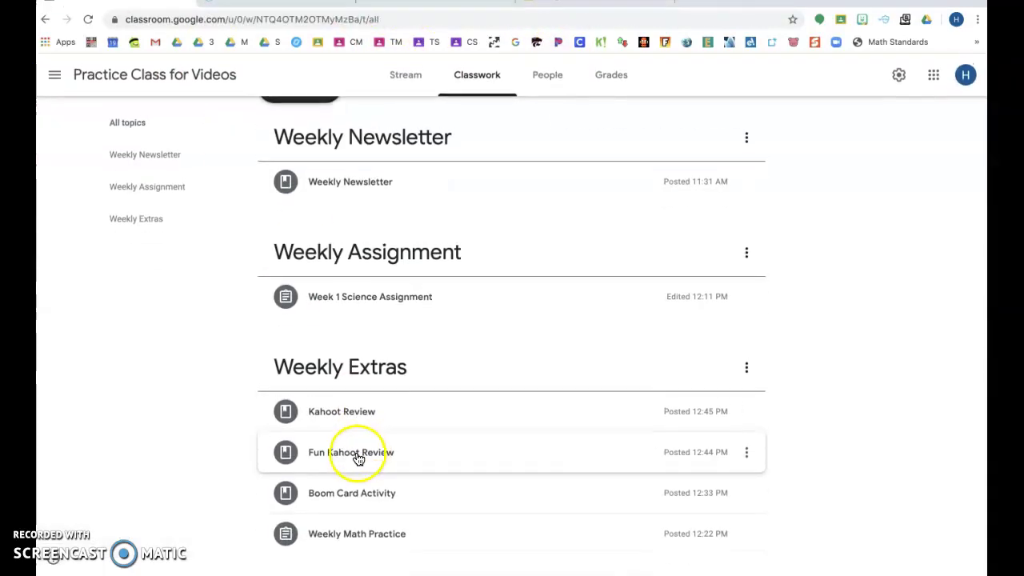
pyautogui.click(366, 452)
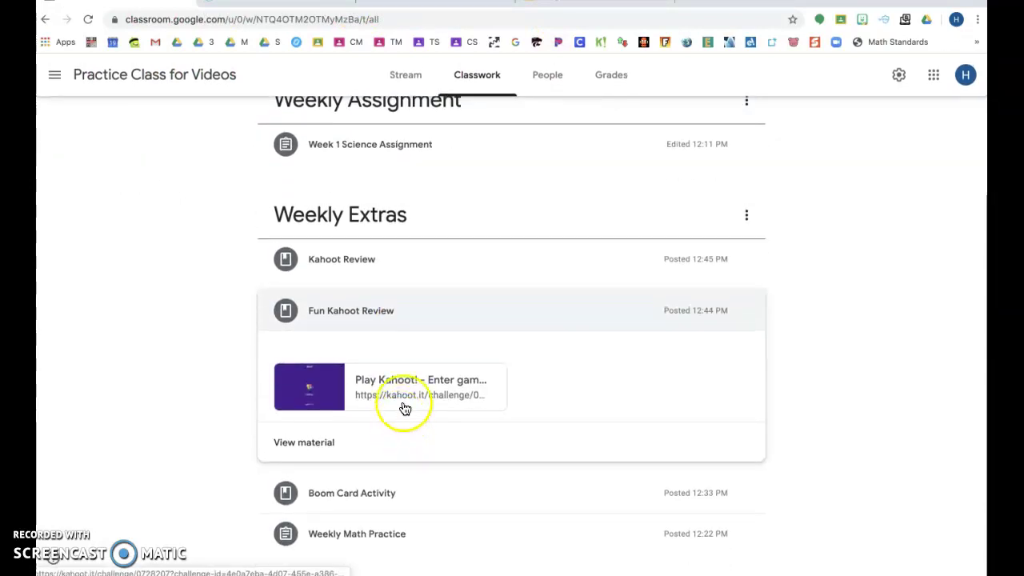
pyautogui.click(407, 404)
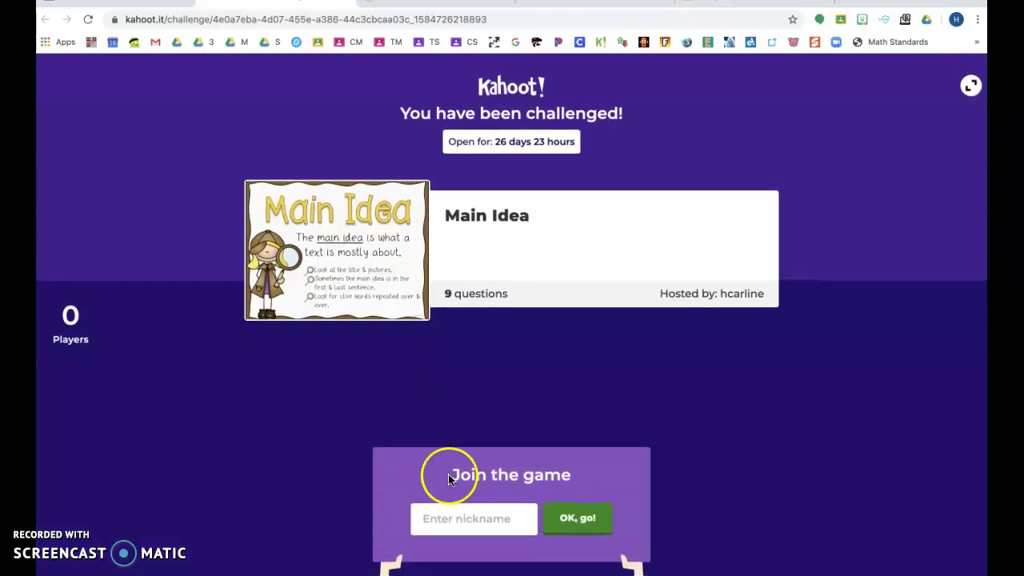
# Join the Main Idea challenge with a player nickname and wait for question 1.
pyautogui.click(456, 518)
pyautogui.write('Hope')
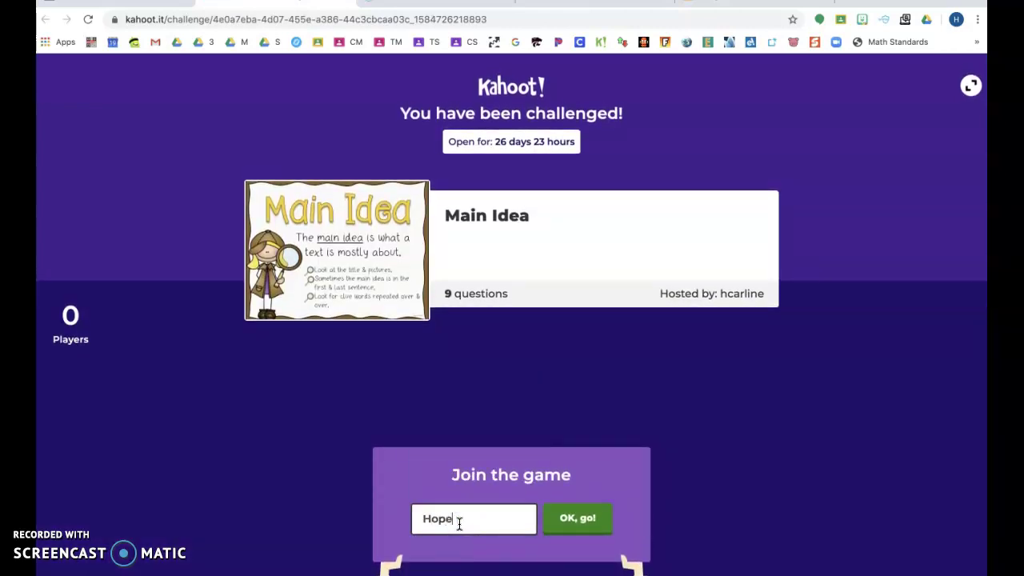
pyautogui.press('Return')
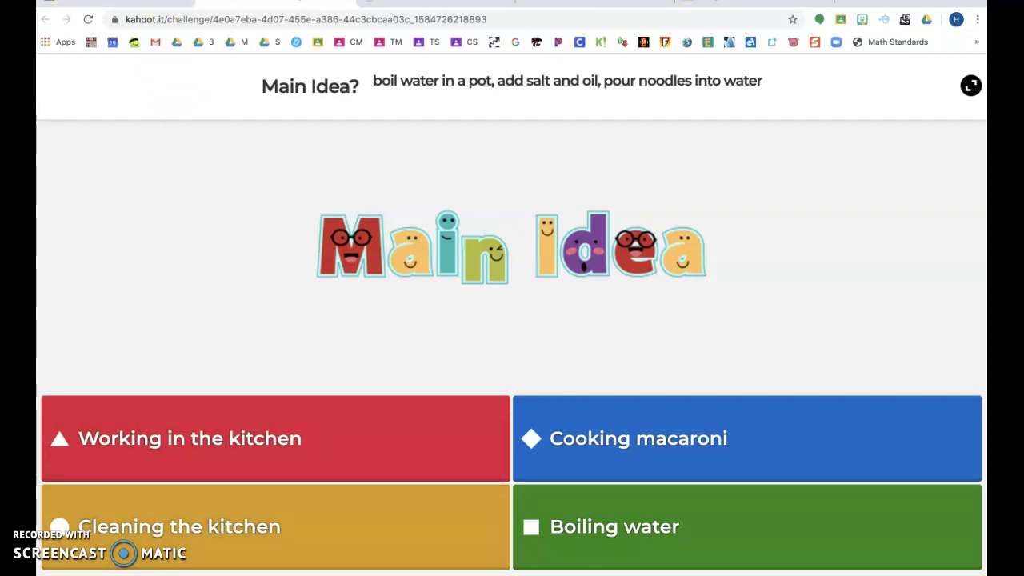
pyautogui.moveTo(176, 2)
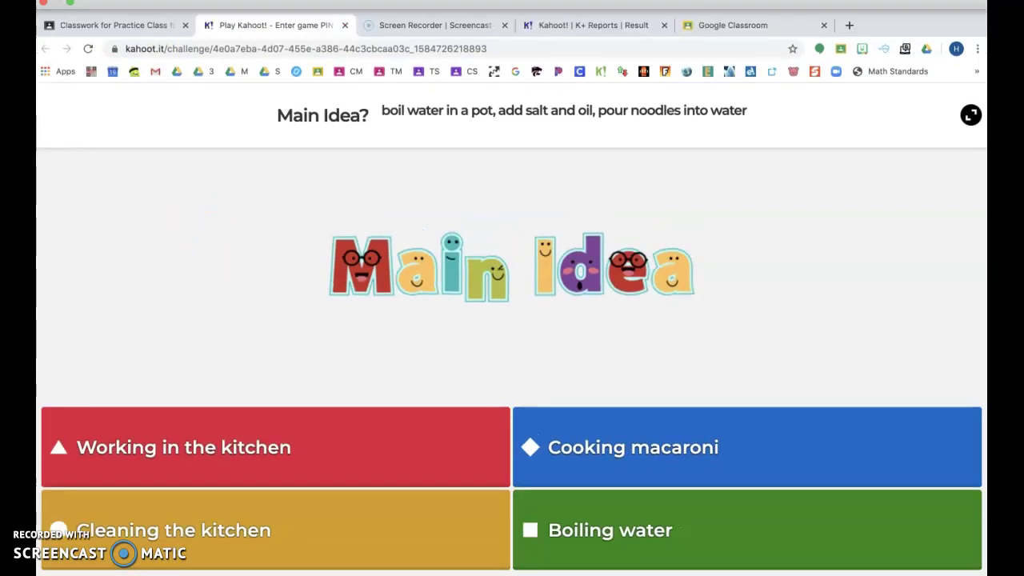